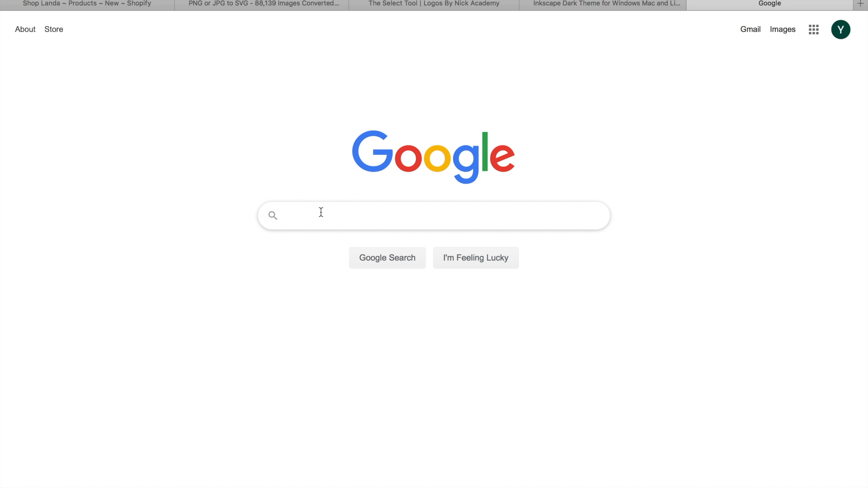
Search Google for "winnie the pooh bee halloween coloring pages" and show the image results
type("winnie t")
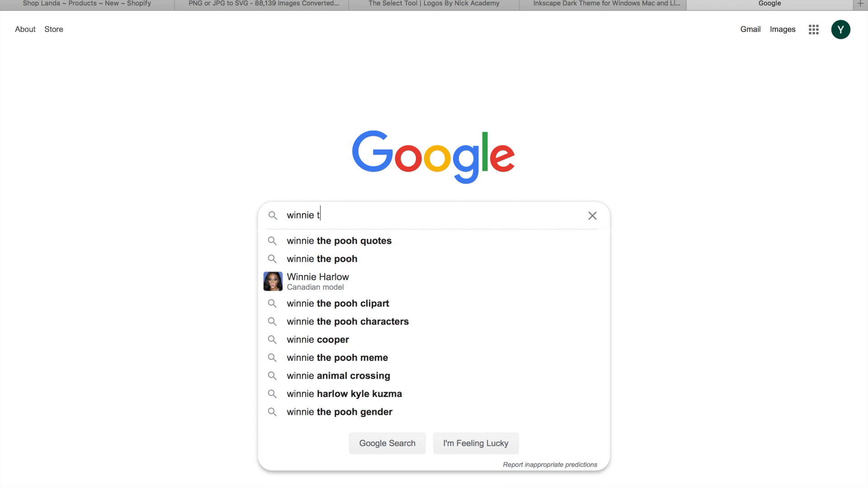
type("he pooh bee halloween ")
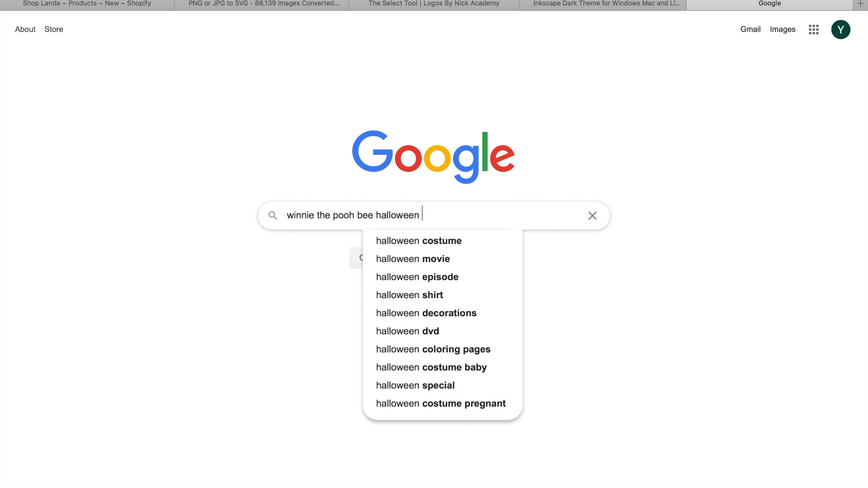
type("coloring pages")
key("Return")
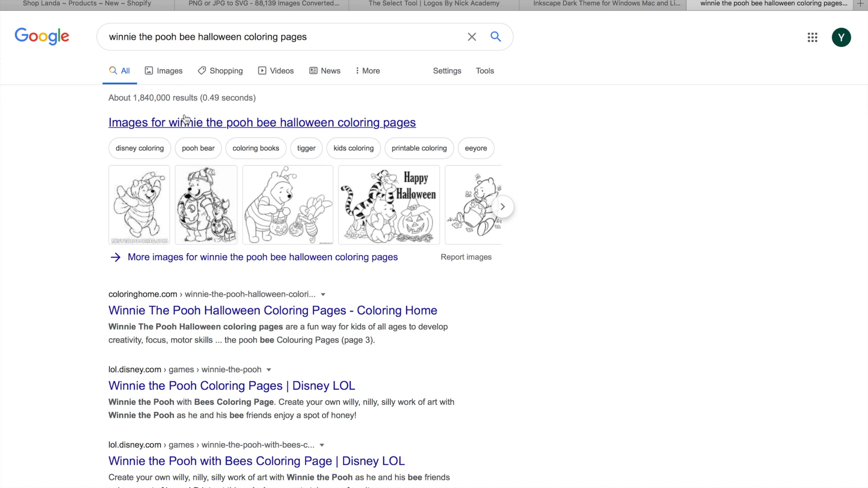
left_click(168, 72)
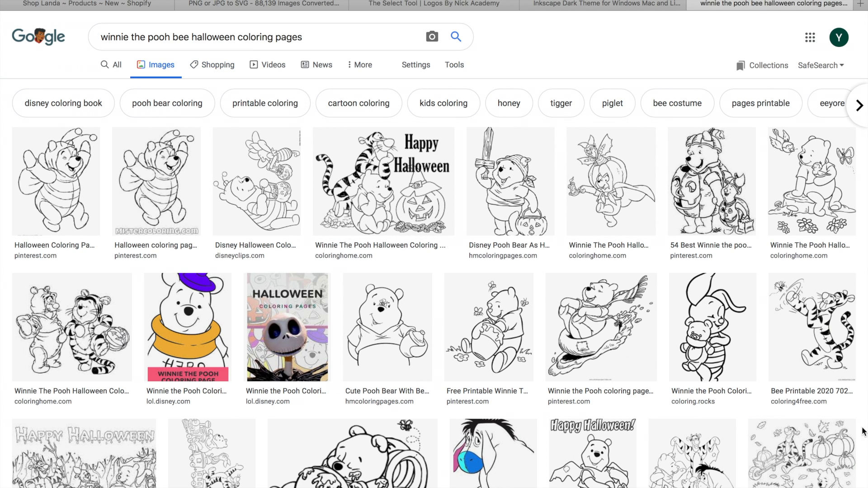
Open the first result, the Pinterest drawing of Pooh in a bee costume, and save the image to Downloads
scroll(624, 403, "down", 10)
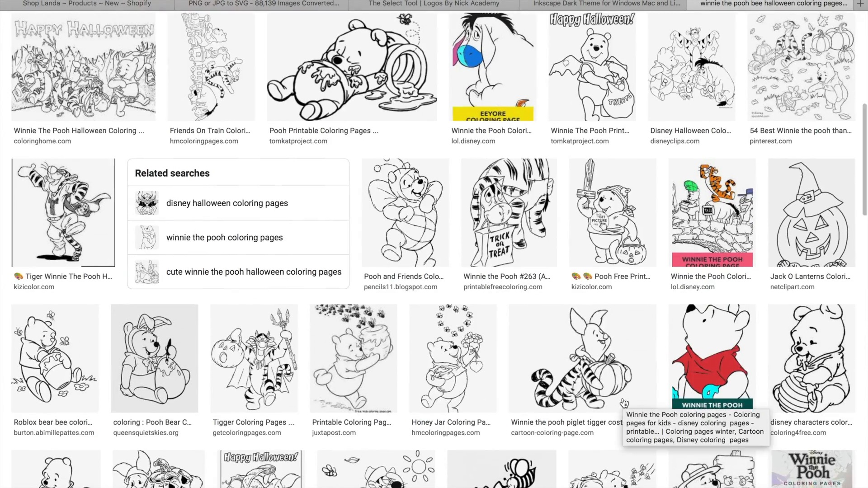
scroll(625, 403, "up", 2)
scroll(624, 403, "up", 10)
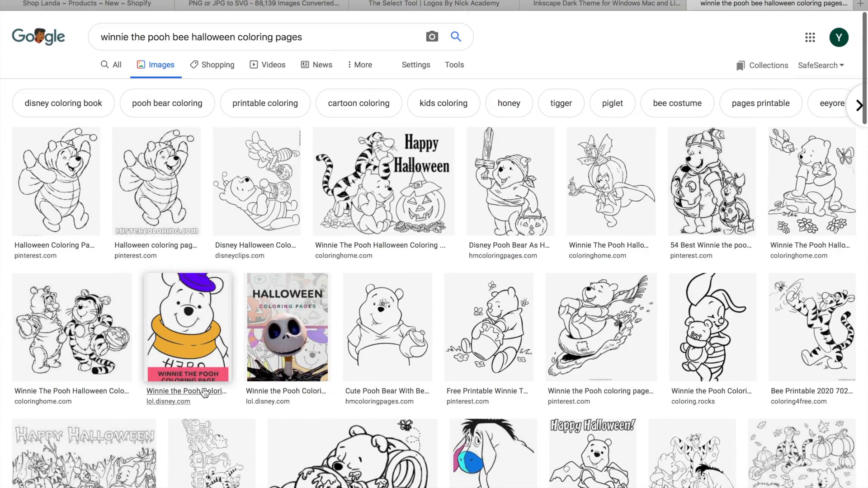
left_click(63, 189)
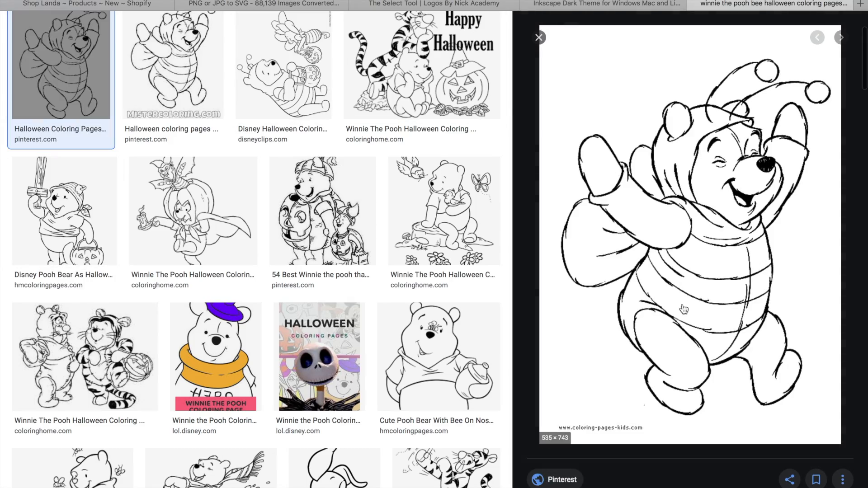
right_click(684, 309)
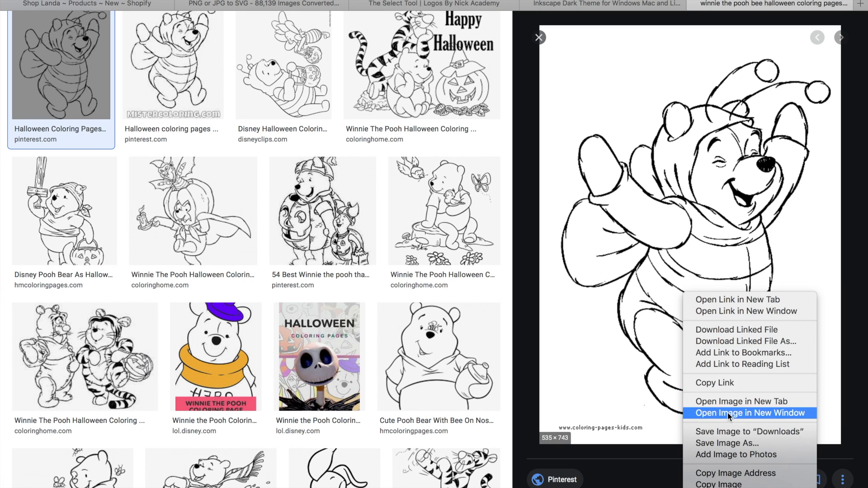
left_click(735, 434)
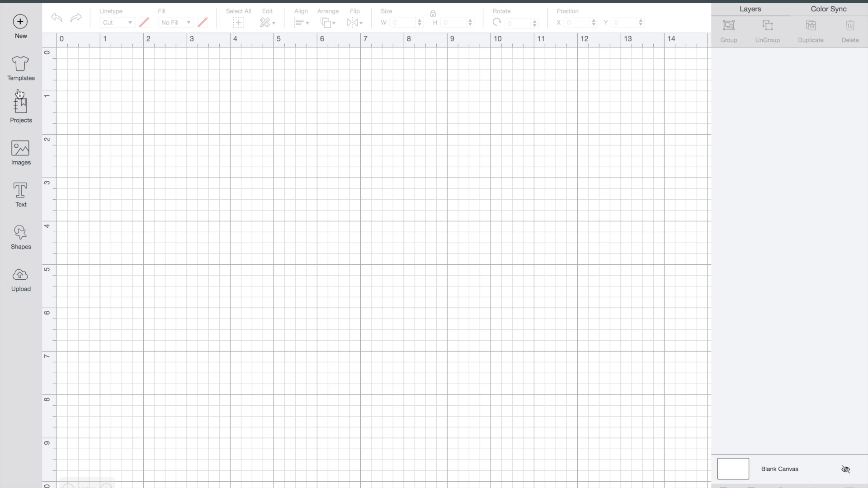
Switch to Cricut Design Space, upload the downloaded bee-costume Pooh GIF from the recent files, and set its image type to Simple
left_click(13, 280)
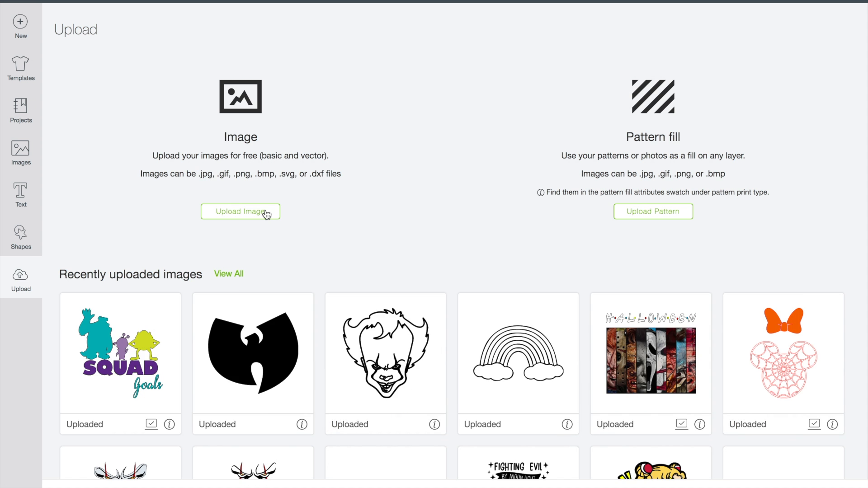
left_click(267, 214)
left_click(446, 245)
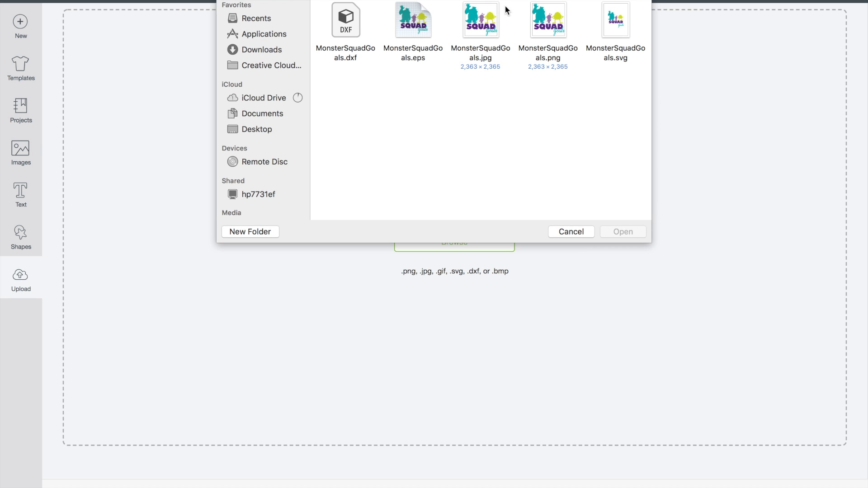
left_click(254, 19)
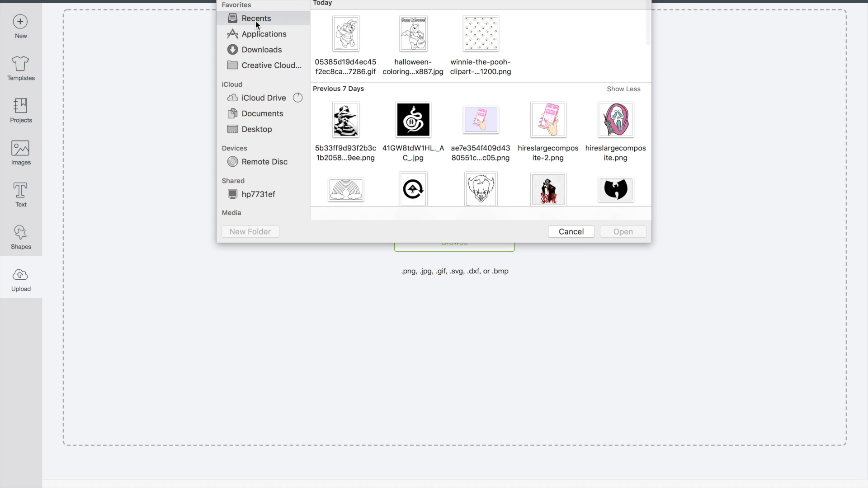
left_click(356, 41)
left_click(634, 233)
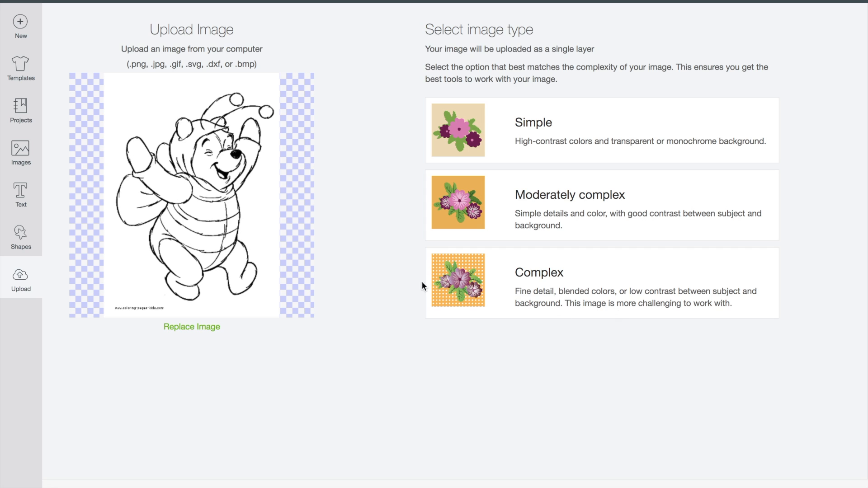
left_click(578, 120)
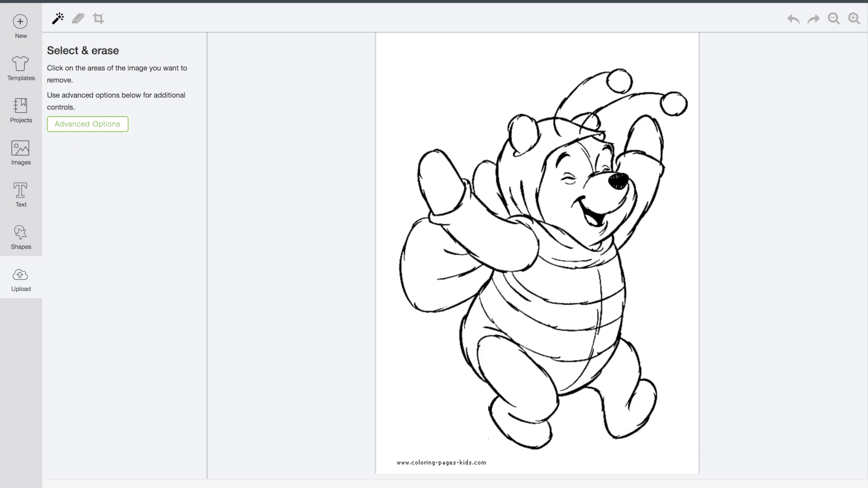
Erase the website watermark below the bear and reduce the image to 2 colors in the advanced options
left_click(90, 129)
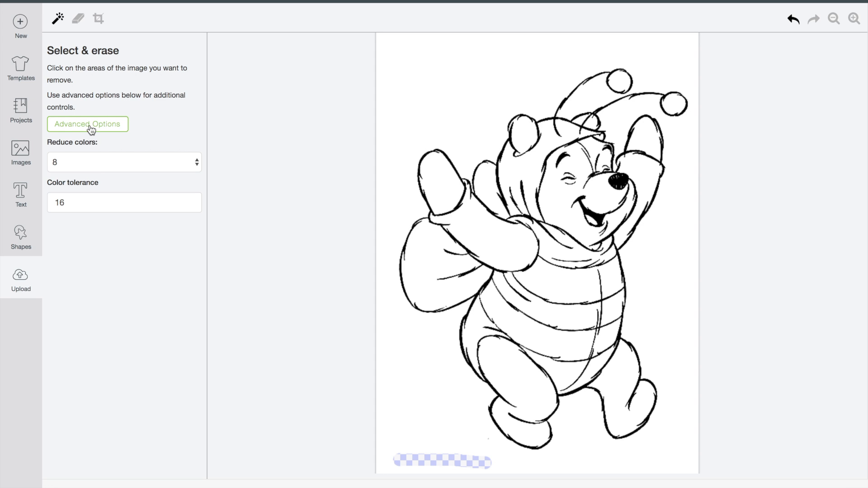
left_click(97, 164)
left_click(99, 94)
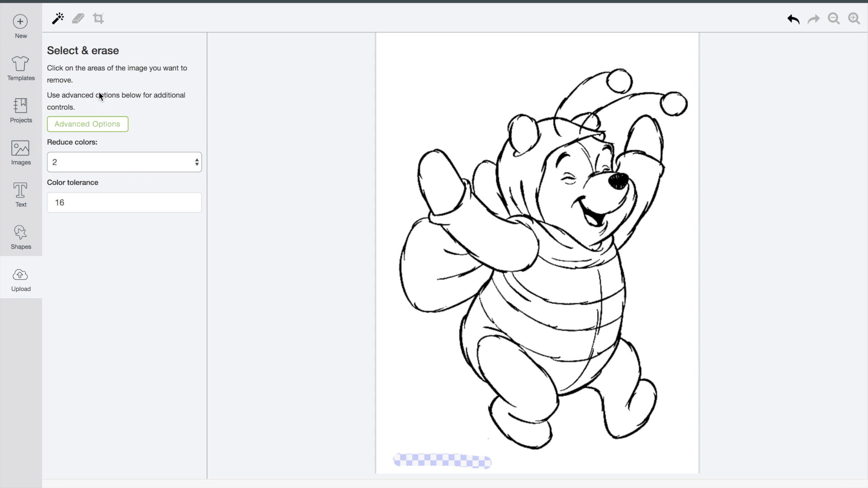
Remove the white background and the enclosed white areas of the antennae, face, arms, wings, body and legs, leaving only the outlines
left_click(465, 132)
left_click(628, 82)
left_click(674, 104)
left_click(554, 181)
left_click(645, 140)
left_click(645, 190)
left_click(482, 235)
left_click(450, 242)
left_click(566, 287)
left_click(547, 339)
left_click(557, 369)
left_click(626, 389)
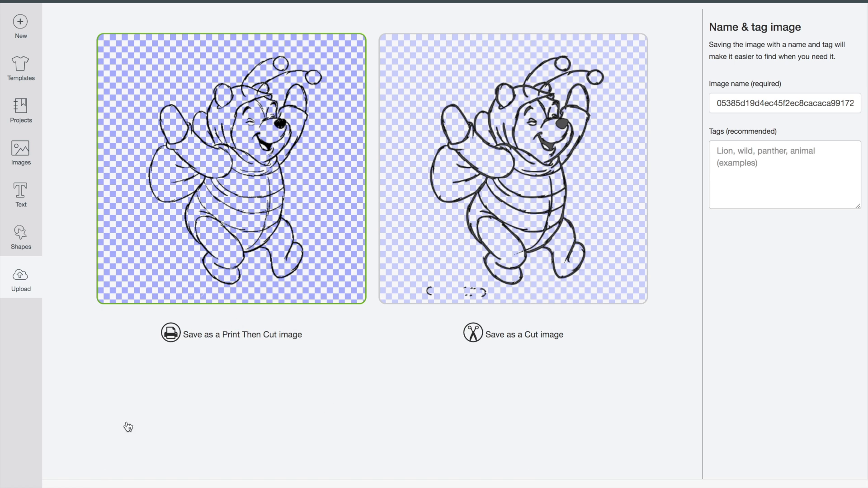
Return to the image editing, erase the leftover watermark specks below the bear, and save the result as a Cut image
left_click(93, 487)
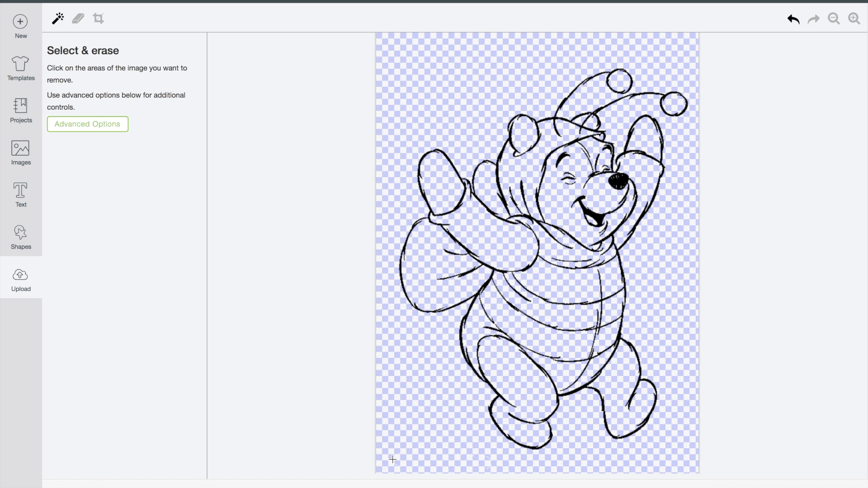
left_click(78, 18)
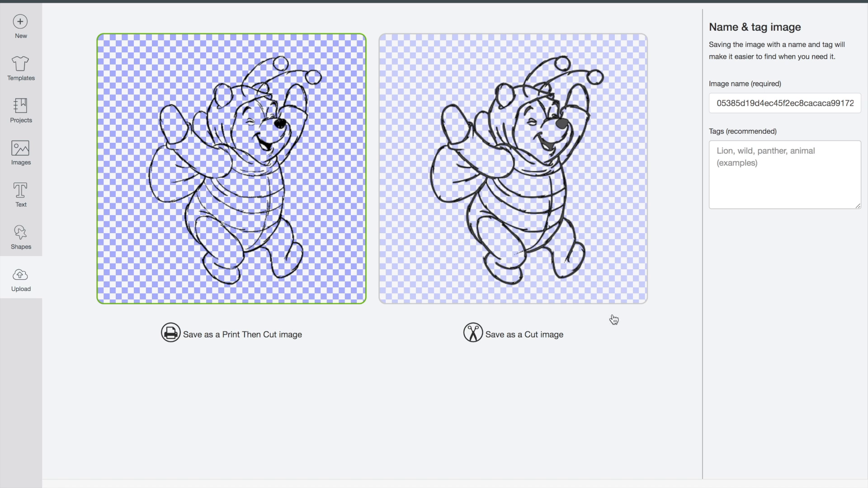
left_click(527, 282)
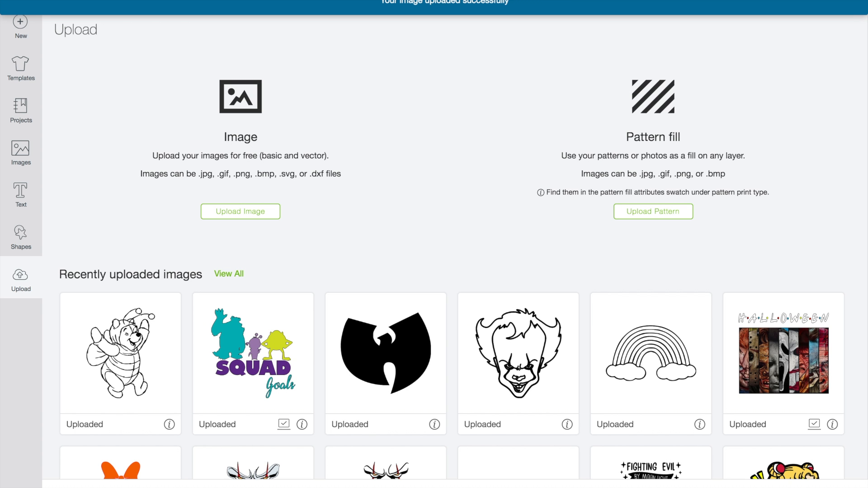
Insert the uploaded bear on the canvas and scale it down to about 4.1 by 5.5 inches near the grid's origin
left_click(117, 377)
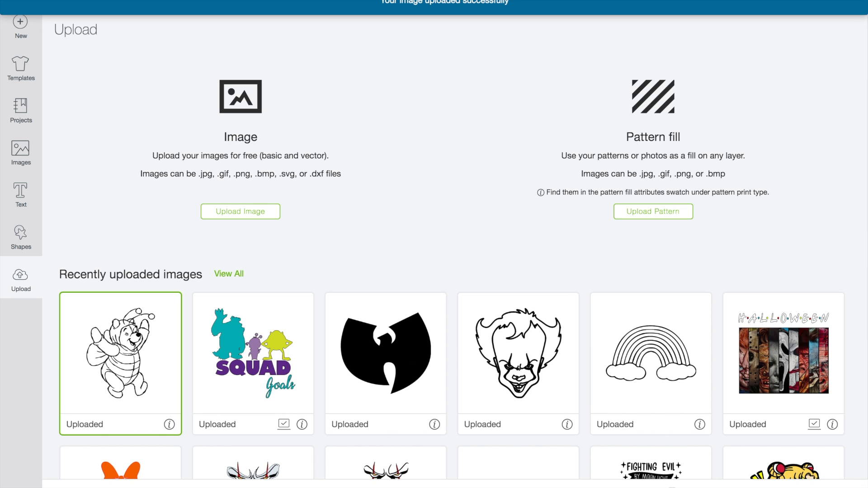
left_click(810, 487)
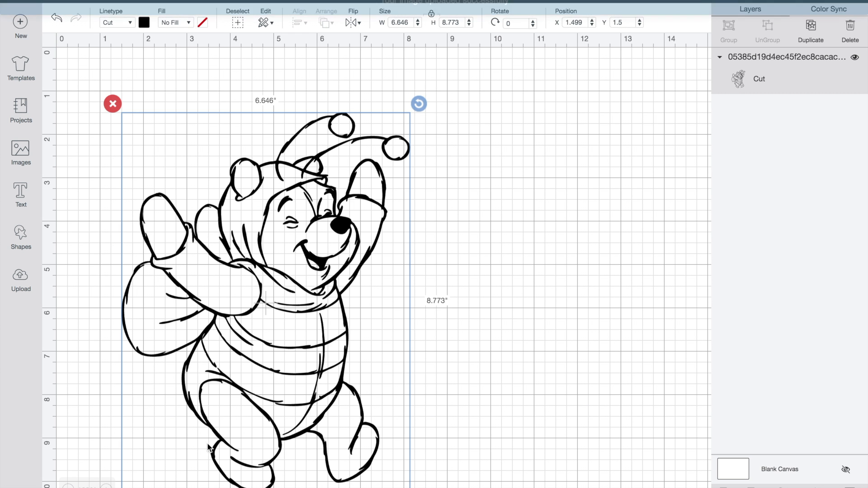
left_click_drag(247, 255, 214, 221)
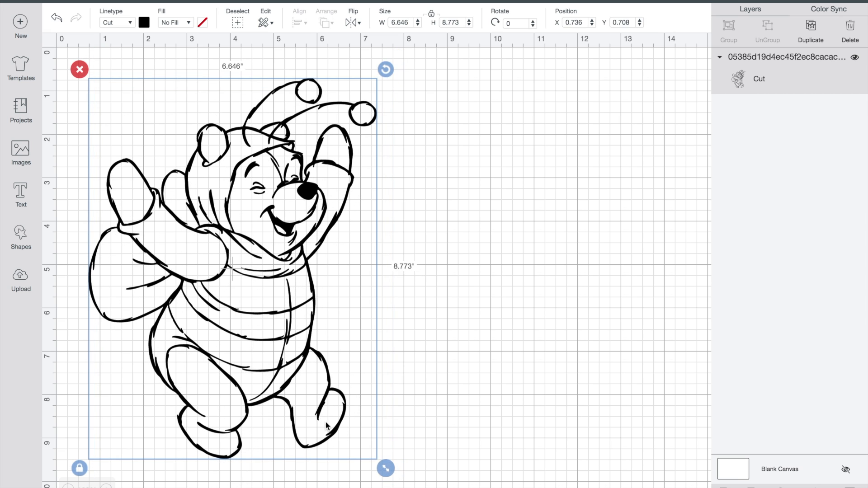
left_click_drag(384, 466, 280, 319)
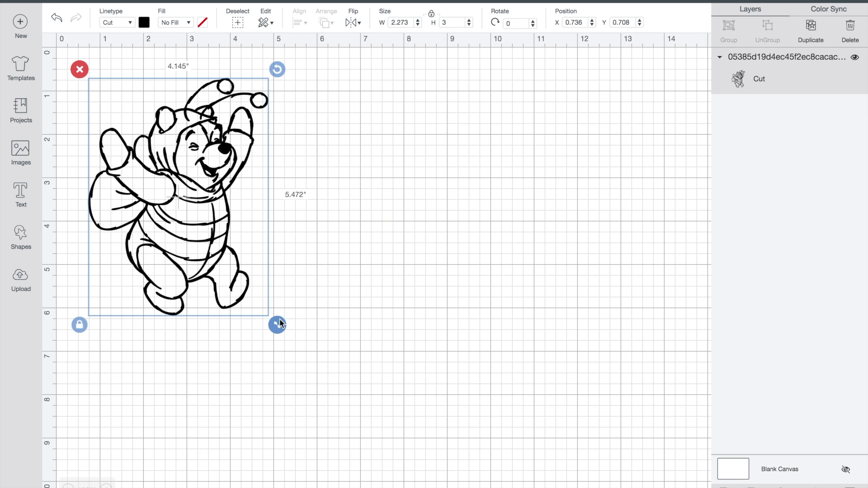
left_click_drag(148, 164, 152, 164)
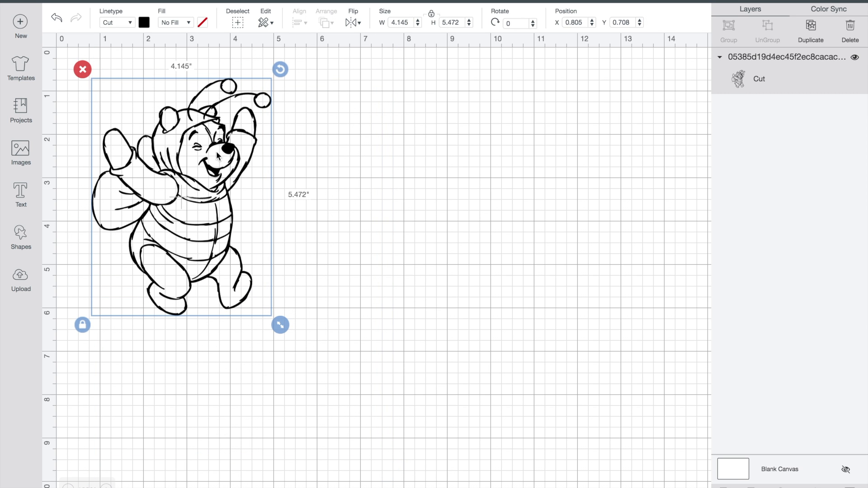
Duplicate the bear, place the copy below, and shift the original up to the canvas's upper edge
left_click(819, 29)
left_click_drag(469, 241, 183, 430)
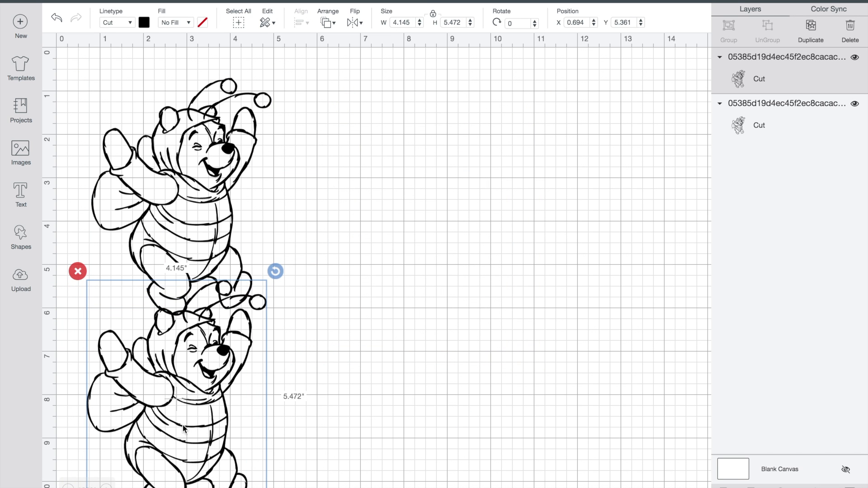
left_click_drag(181, 208, 164, 174)
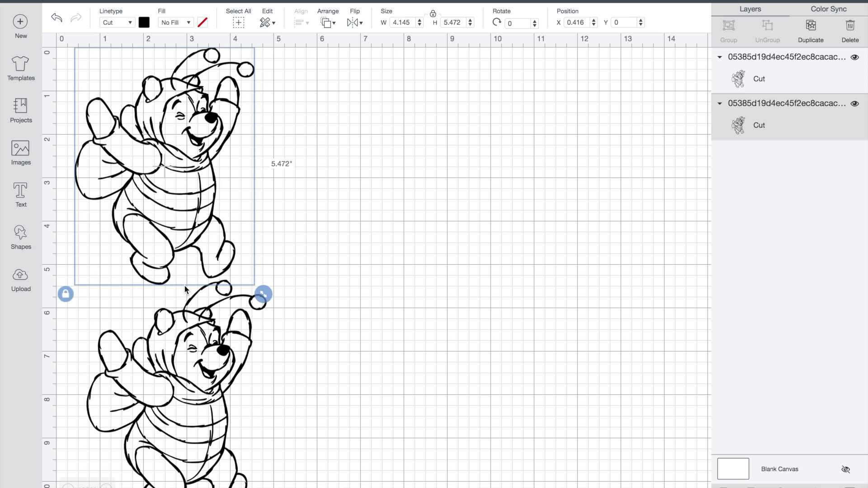
Hide all contours of the lower copy to make a solid silhouette, and place it beside the original outline
left_click(183, 282)
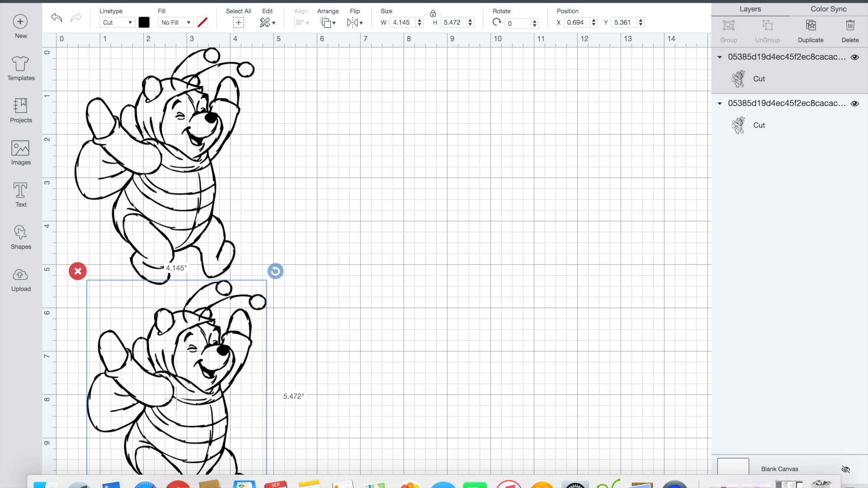
left_click(850, 487)
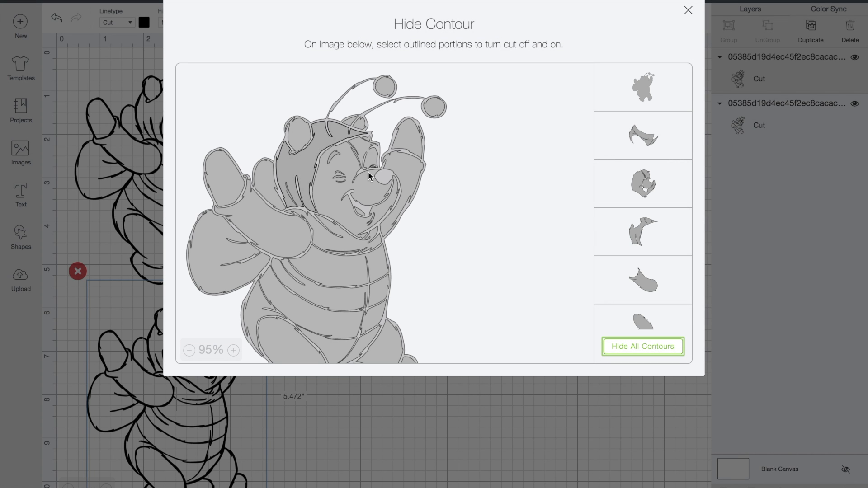
left_click(193, 350)
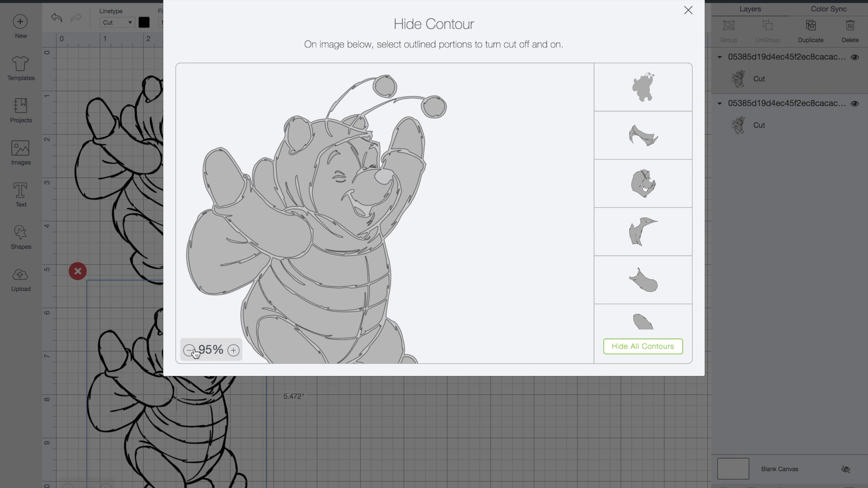
left_click(193, 351)
left_click(628, 348)
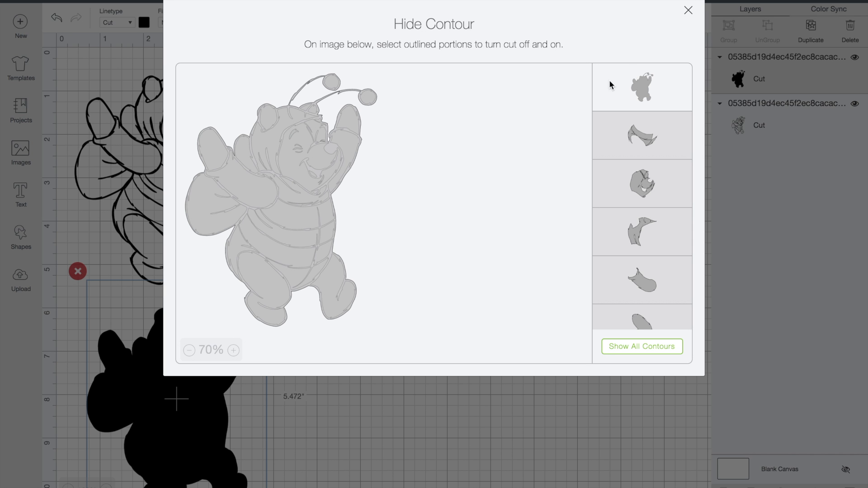
left_click(687, 12)
left_click_drag(199, 403, 436, 169)
Duplicate the original outline bear again and place the new copy directly below it
left_click(765, 103)
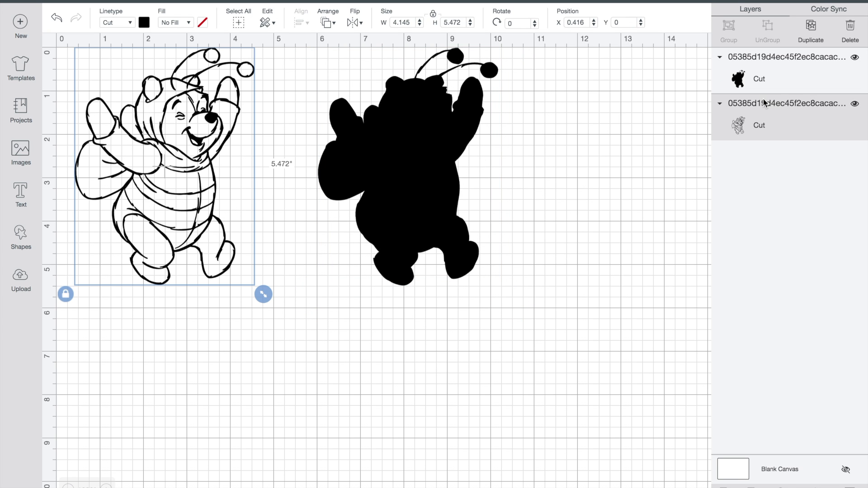
left_click(811, 28)
left_click_drag(208, 235, 176, 427)
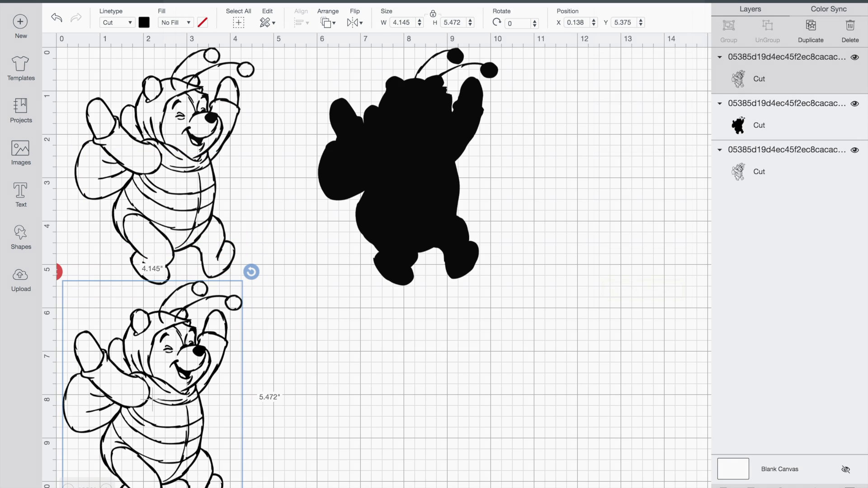
Hide all contours of the lower bear copy, and turn the ears, face and raised paws back on
left_click(851, 487)
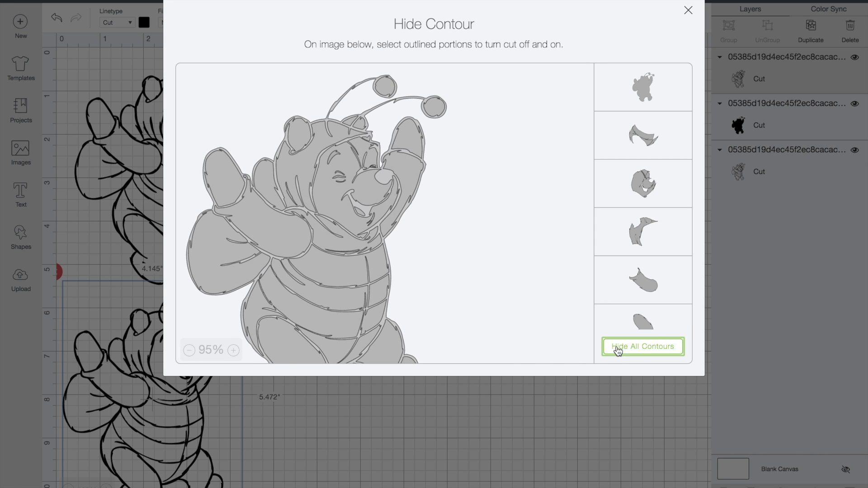
left_click(618, 351)
left_click(189, 351)
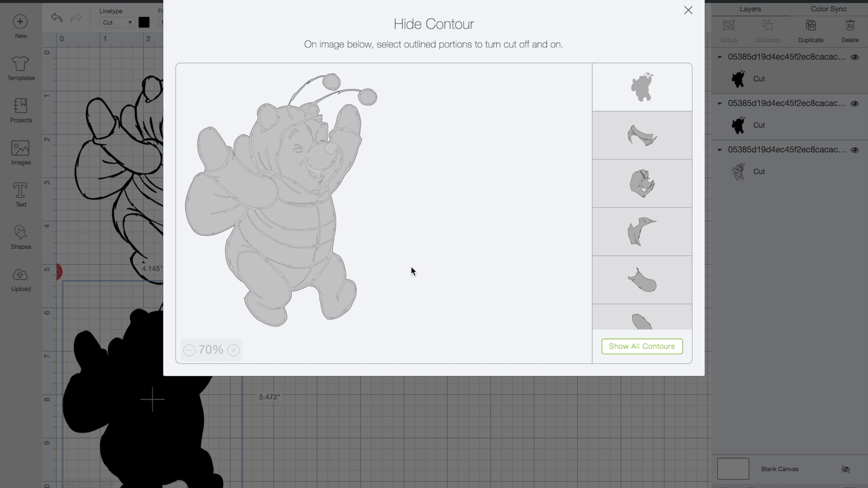
left_click(268, 112)
left_click(306, 110)
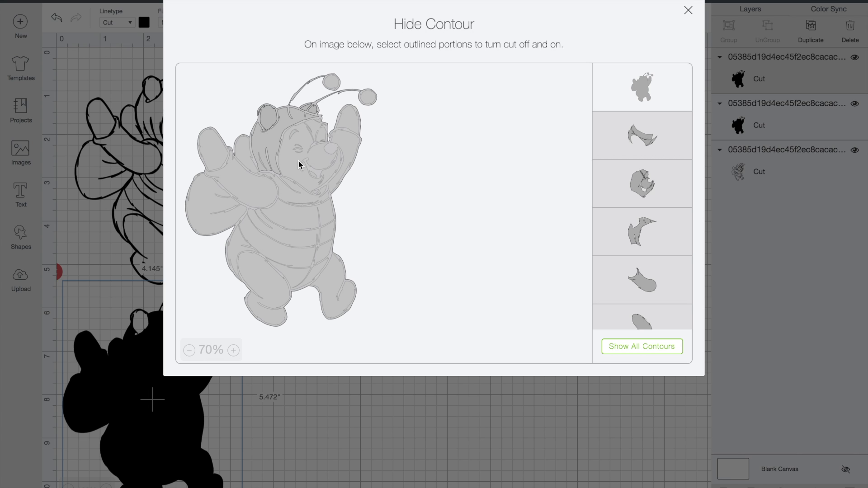
left_click(639, 185)
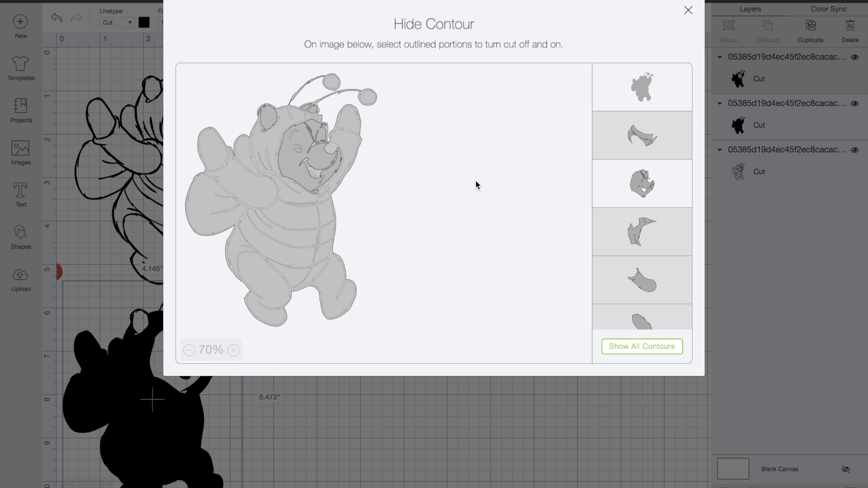
left_click(215, 147)
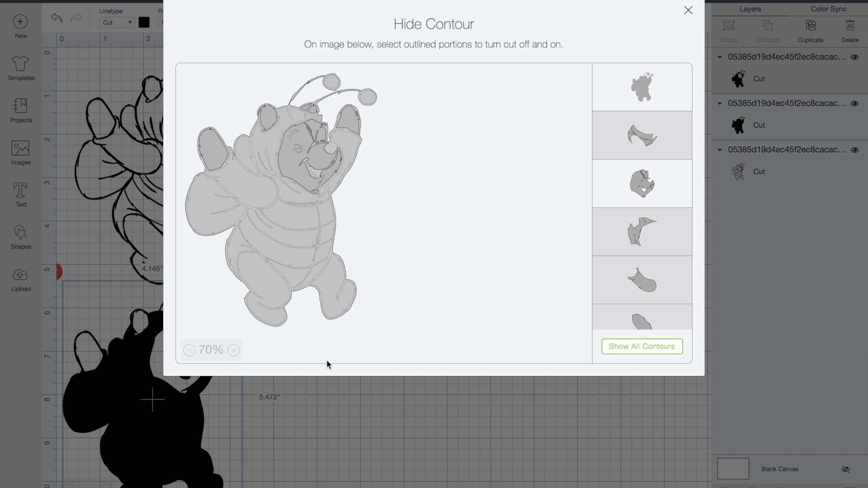
Turn on the leg and foot contours and hide the full-body silhouette so only the skin parts remain
left_click(265, 278)
left_click(338, 298)
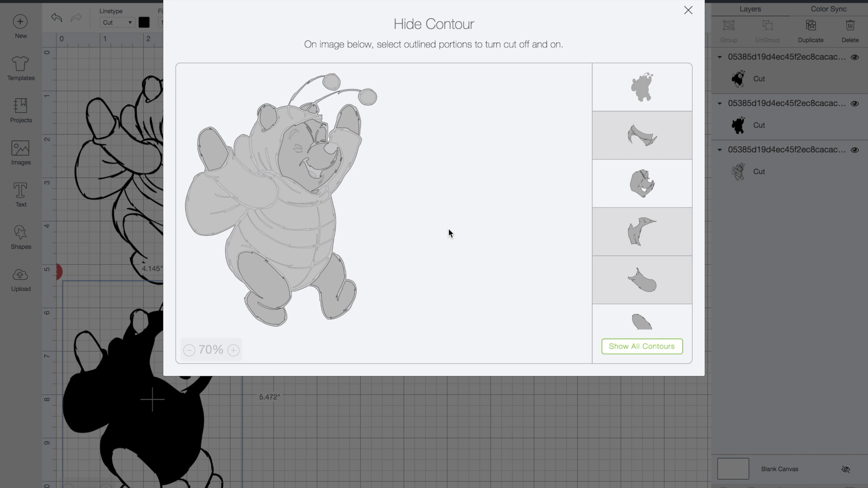
left_click(647, 91)
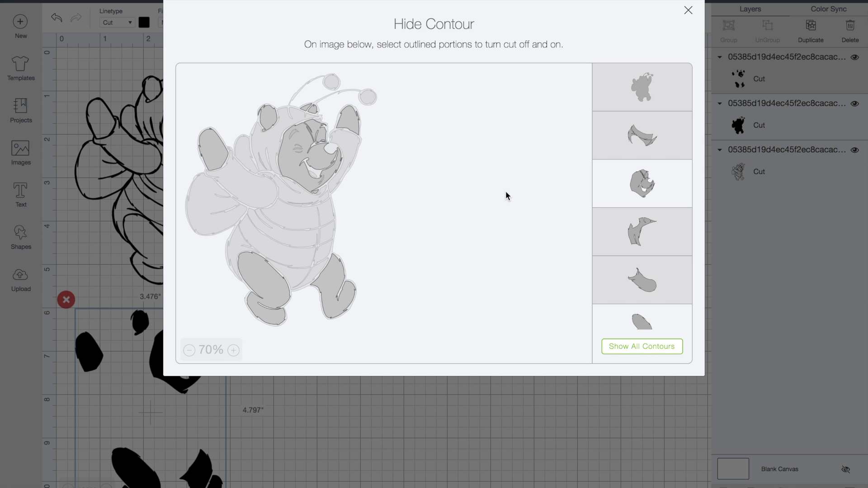
left_click(688, 10)
Color the skin-parts layer golden orange and fit it over the black silhouette
left_click_drag(166, 354, 272, 348)
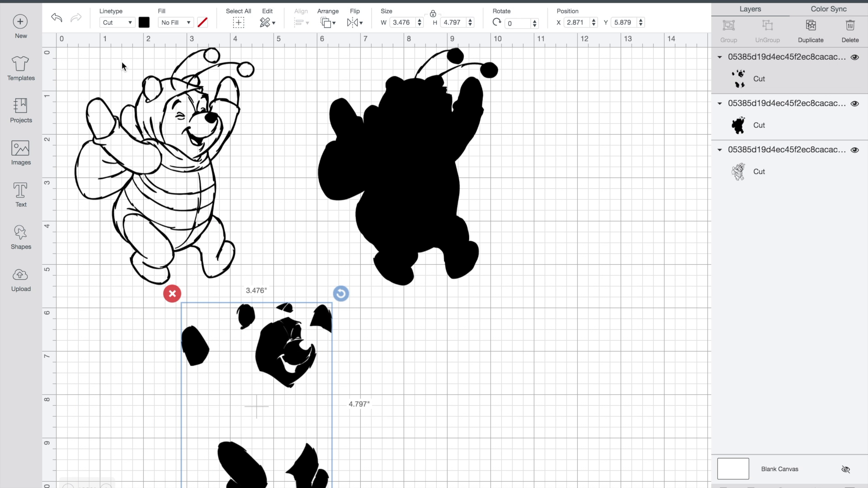
left_click(145, 22)
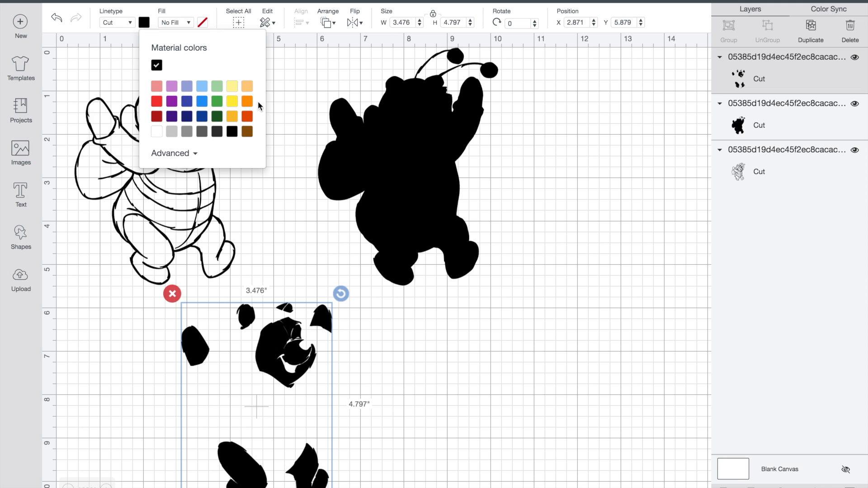
left_click(233, 118)
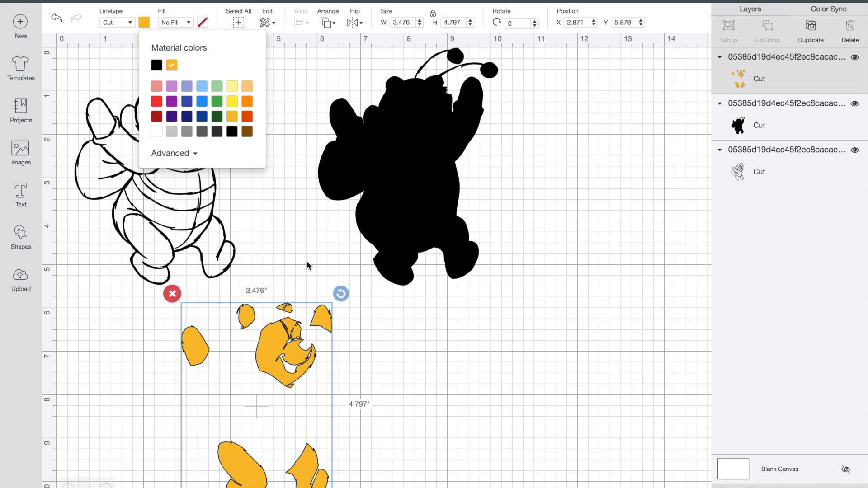
left_click_drag(275, 347, 427, 125)
left_click(246, 401)
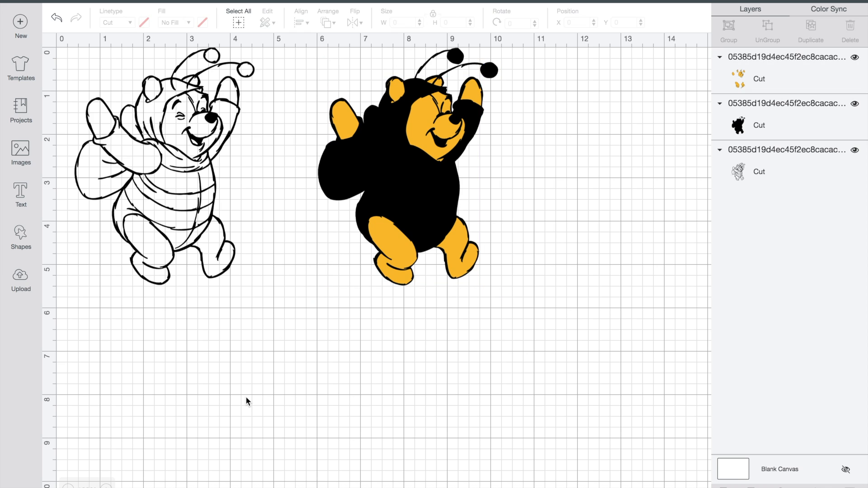
Duplicate the original outline bear and place the copy directly below it
left_click(205, 166)
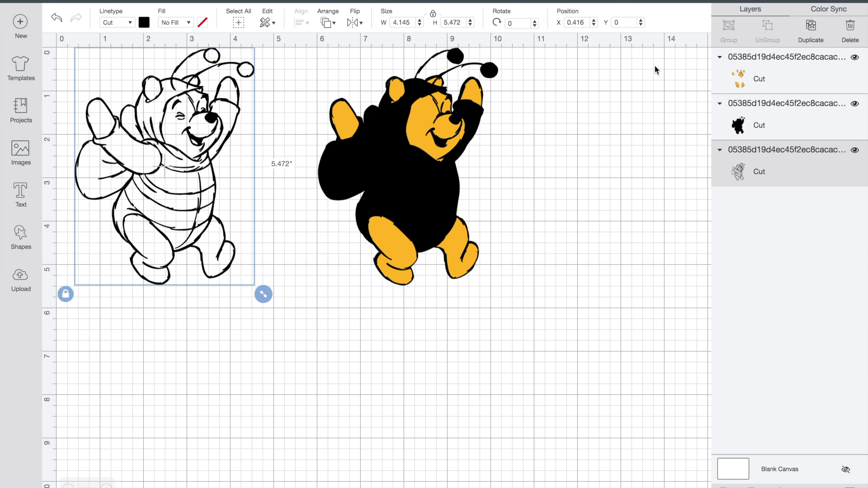
left_click(811, 37)
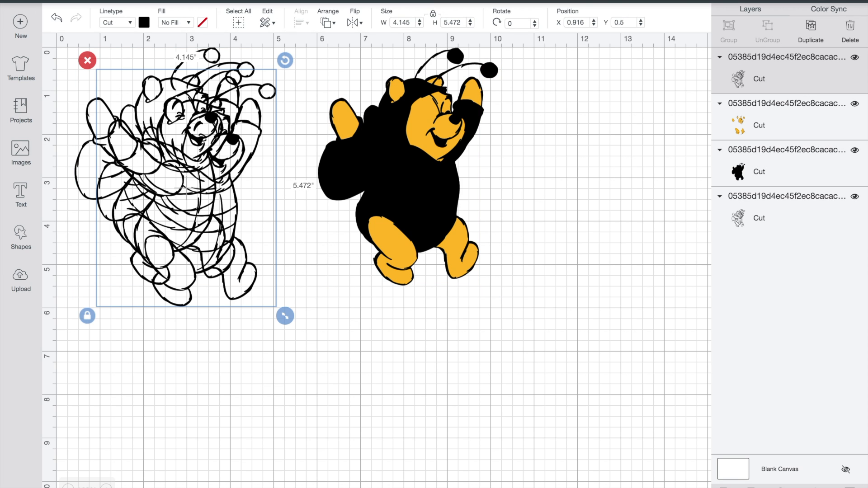
left_click_drag(222, 199, 174, 401)
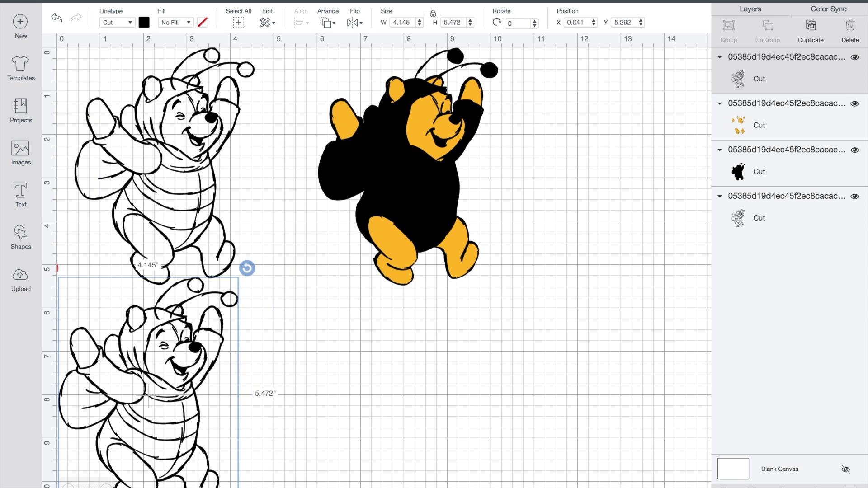
Hide all contours of the new bear copy, including the body silhouette, leaving only the collar turned on
left_click(850, 487)
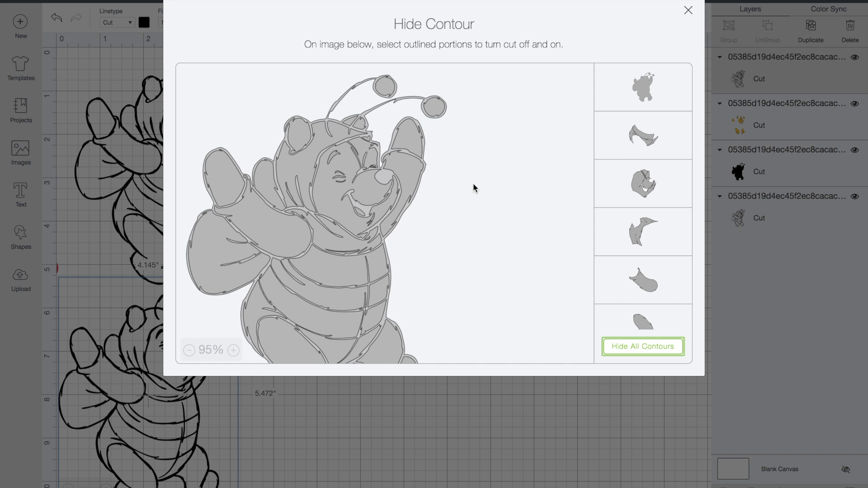
left_click(329, 236)
left_click(638, 347)
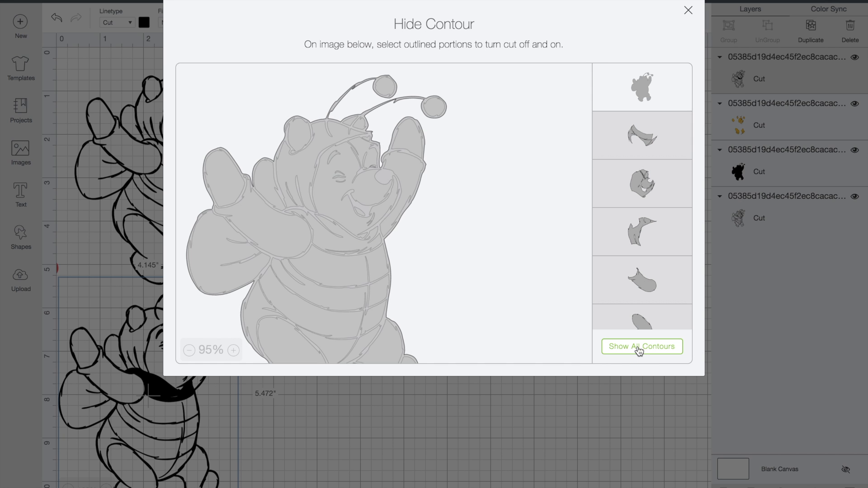
left_click(331, 238)
left_click(642, 81)
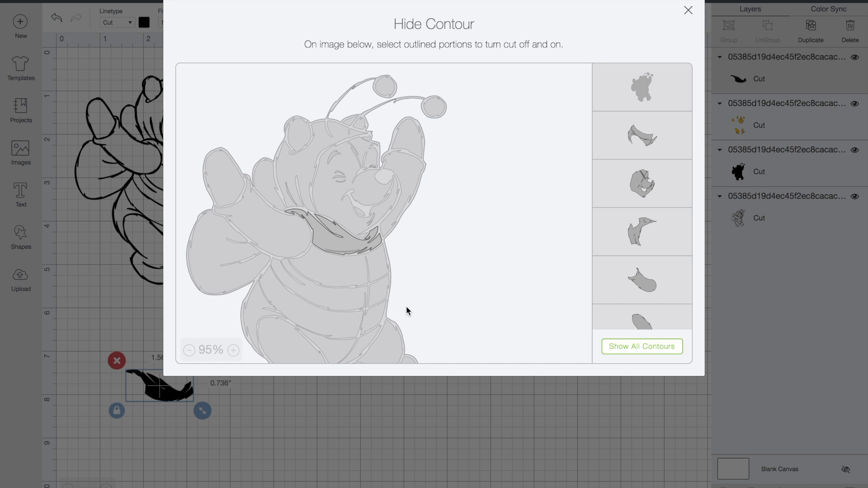
Turn on both segments of the middle torso stripe and the lower-body contour of the costume
left_click(331, 302)
left_click(379, 299)
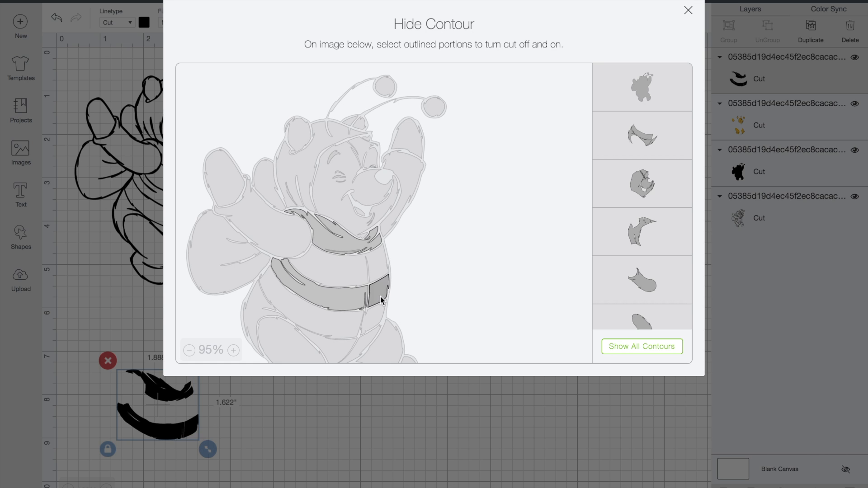
scroll(472, 275, "down", 2)
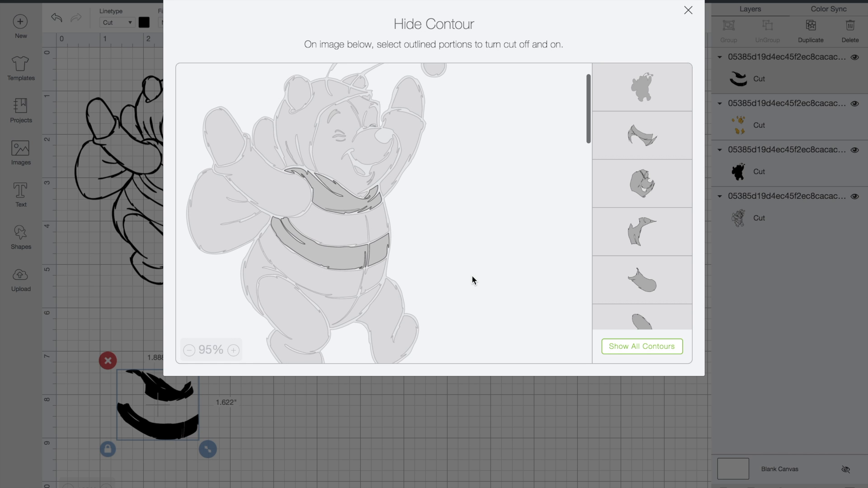
left_click(332, 305)
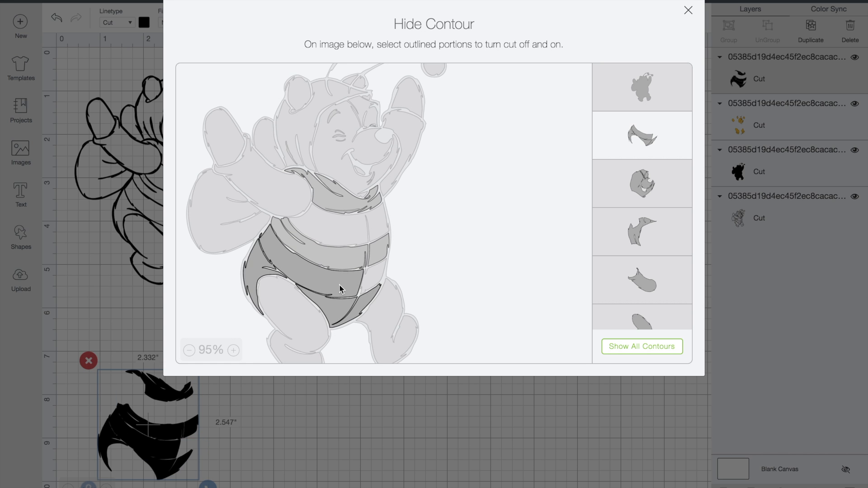
left_click(339, 284)
left_click(332, 306)
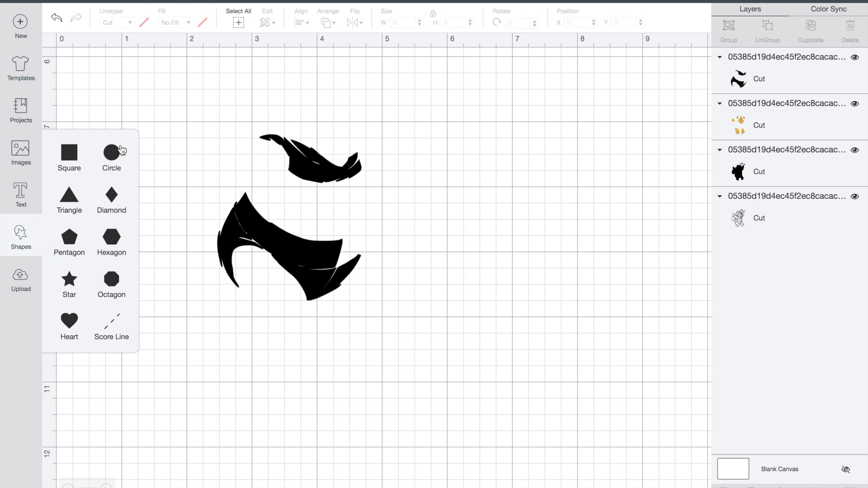
Insert a circle about 3.11 inches wide and position it over the upper band of the yellow lower-body piece
left_click(113, 153)
left_click_drag(267, 258, 262, 357)
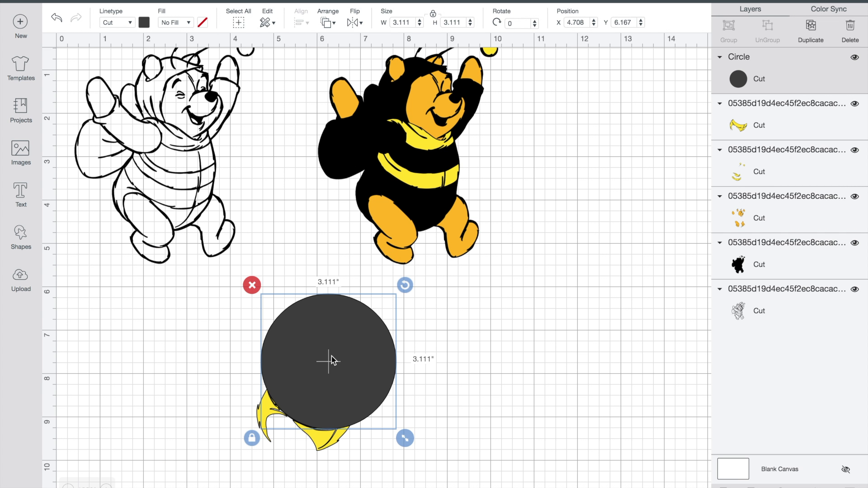
left_click_drag(332, 360, 301, 349)
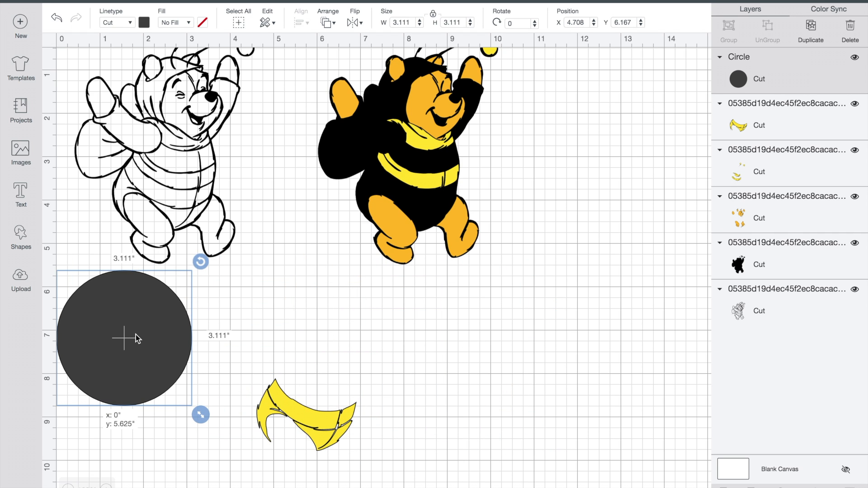
left_click_drag(136, 334, 333, 356)
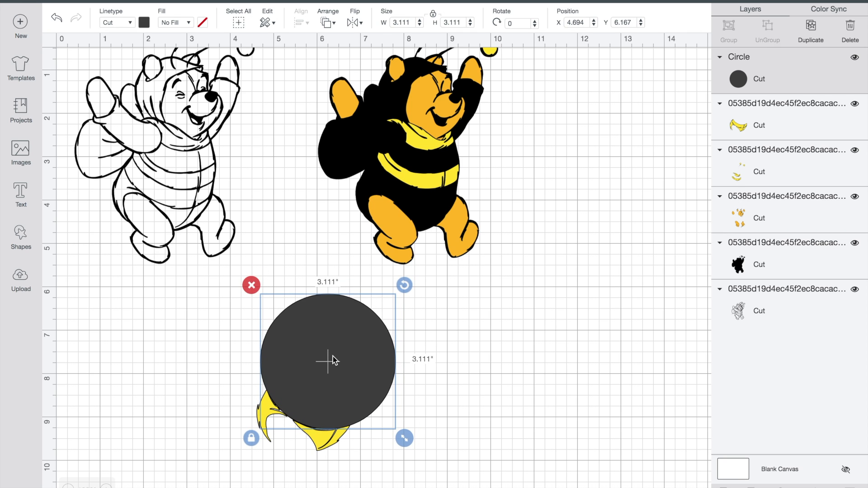
Send the circle to the back, align its edge with the band, and slice it with the yellow lower-body piece
left_click(329, 25)
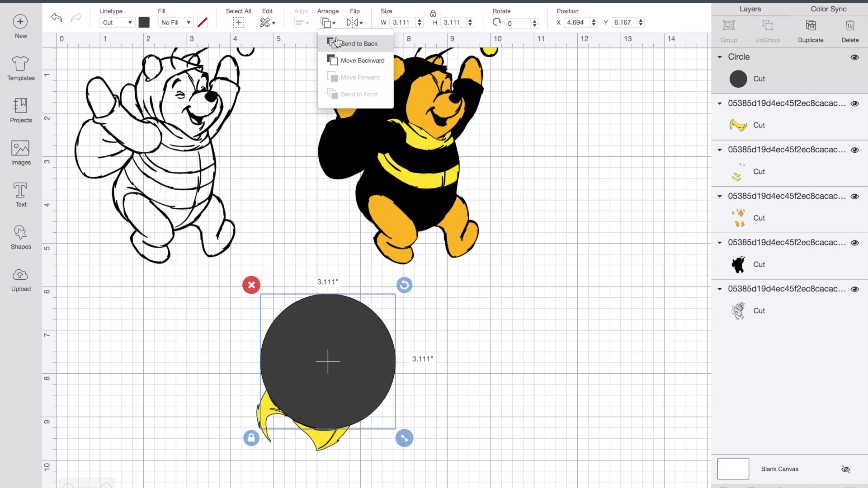
left_click(337, 40)
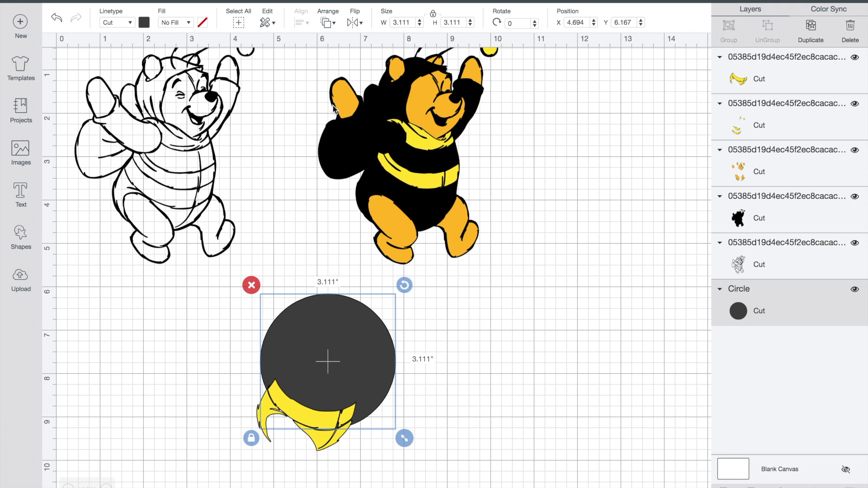
left_click_drag(329, 357, 326, 358)
left_click(319, 447, "shift")
left_click(724, 487)
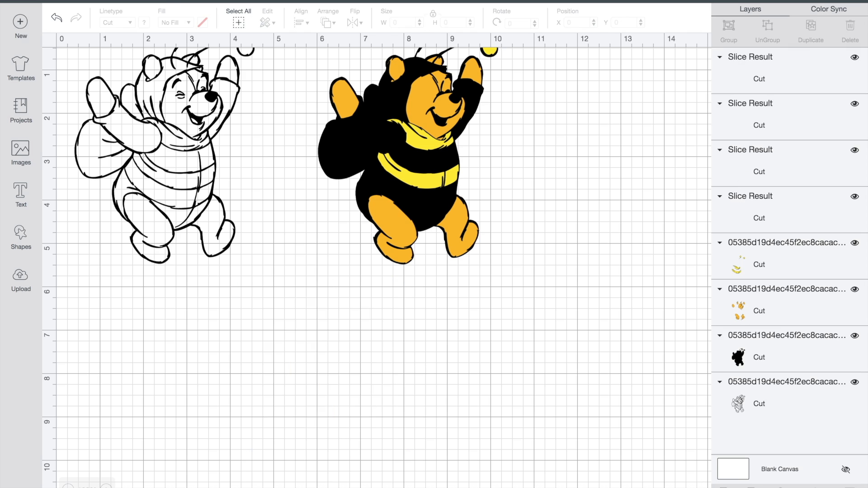
Delete the two dark slice results from the circle and move the yellow band away from the remaining lower-body pieces
left_click(367, 341)
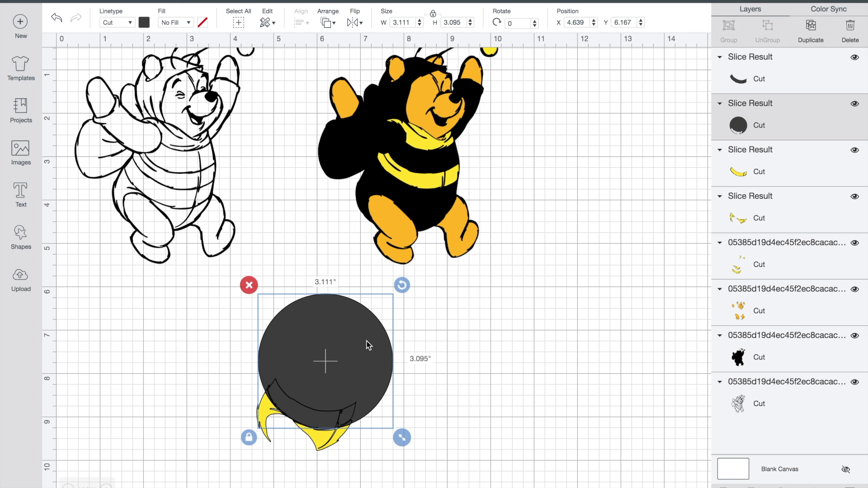
key("Delete")
left_click(304, 409)
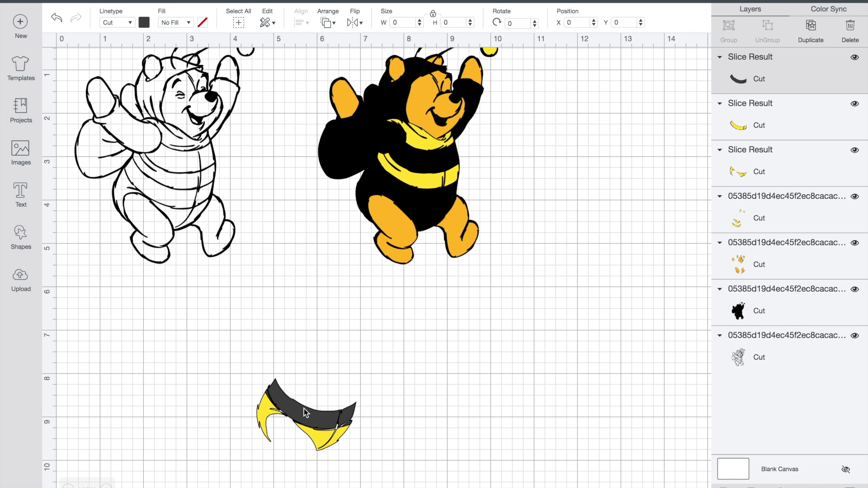
key("Delete")
left_click(305, 406)
left_click_drag(305, 406, 316, 352)
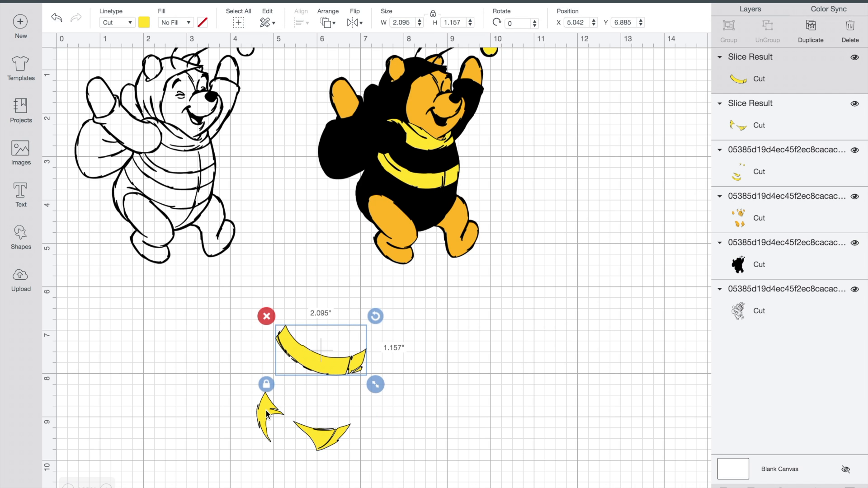
Fit the two remaining yellow lower-body pieces onto the colored bear and delete the cut-off yellow band
left_click_drag(232, 402, 368, 452)
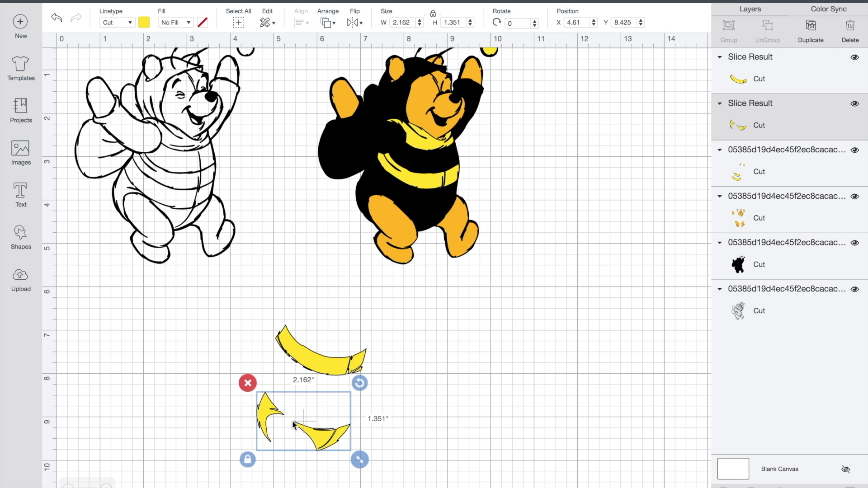
left_click_drag(310, 432, 412, 215)
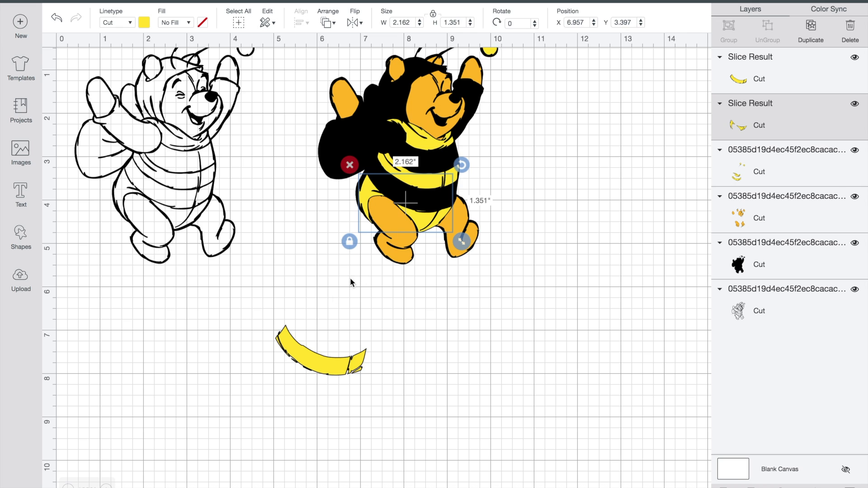
left_click(320, 358)
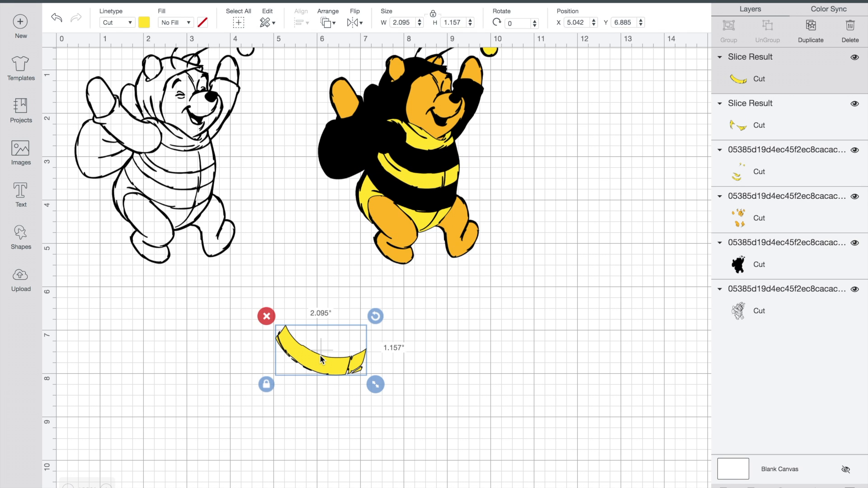
key("Delete")
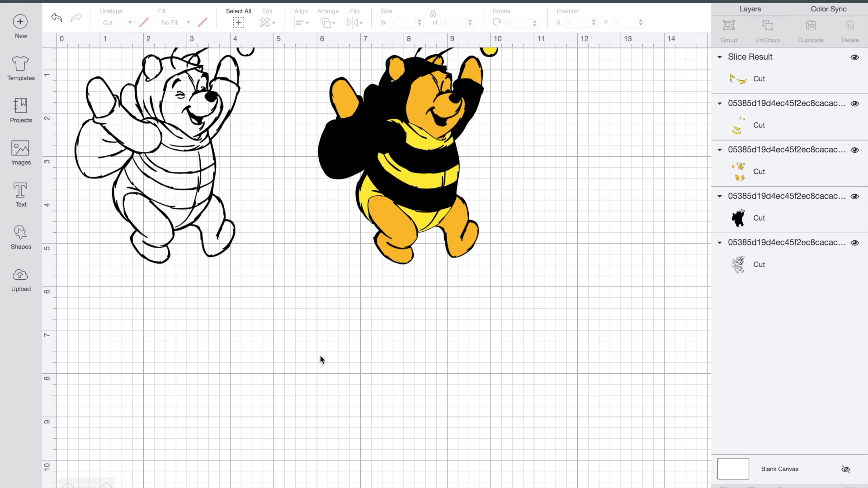
Use Contour on the yellow layer of the colored bear to turn on both sleeve sections
left_click(416, 143)
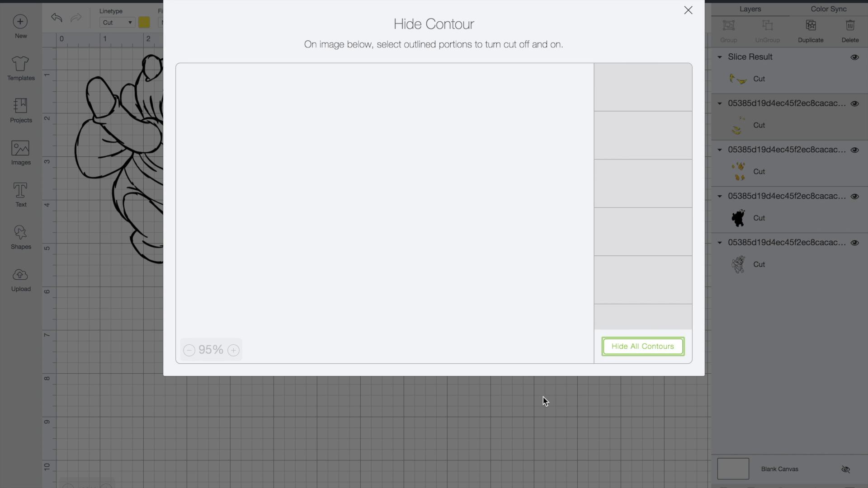
left_click(271, 236)
left_click(277, 232)
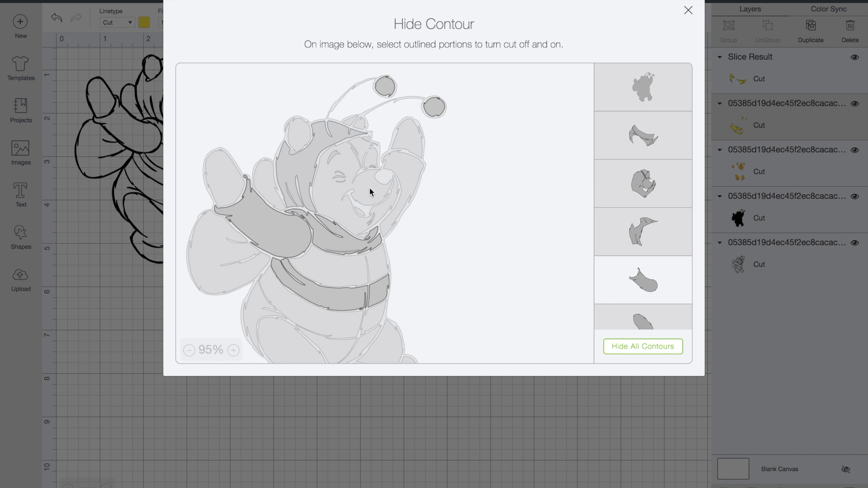
left_click(406, 170)
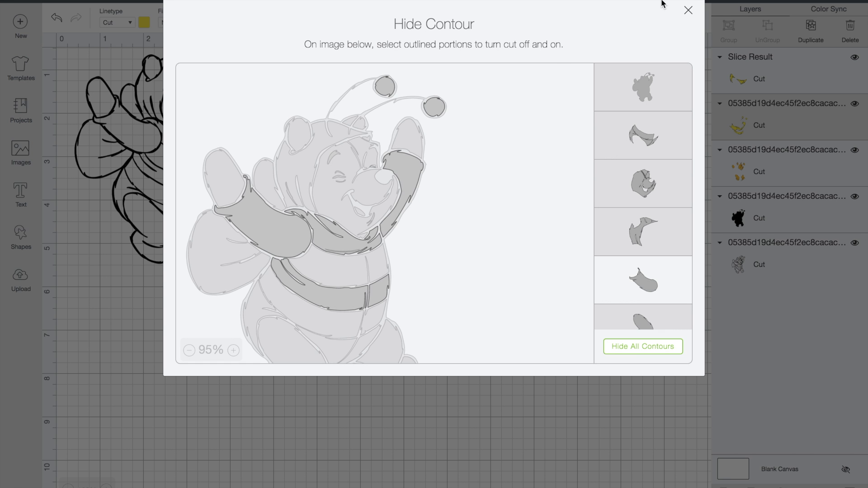
left_click(688, 10)
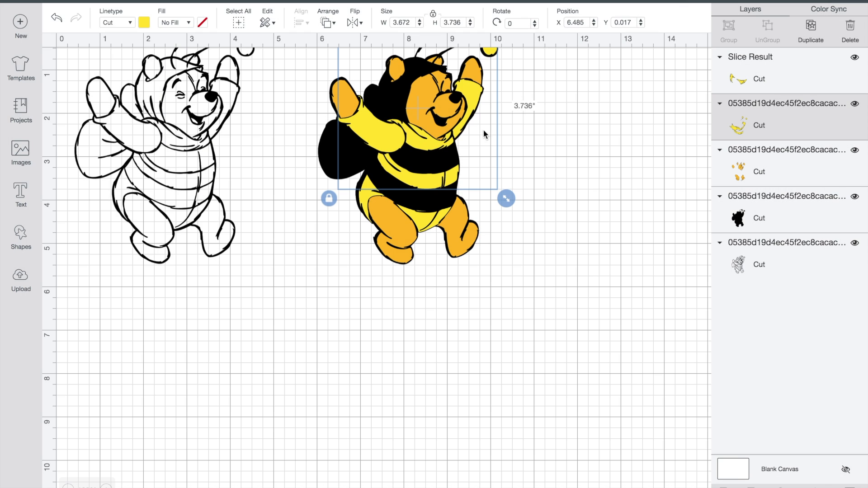
left_click(367, 413)
Duplicate the outline bear, place the copy below it, and contour the copy down to only the tongue shape
scroll(572, 329, "up", 2)
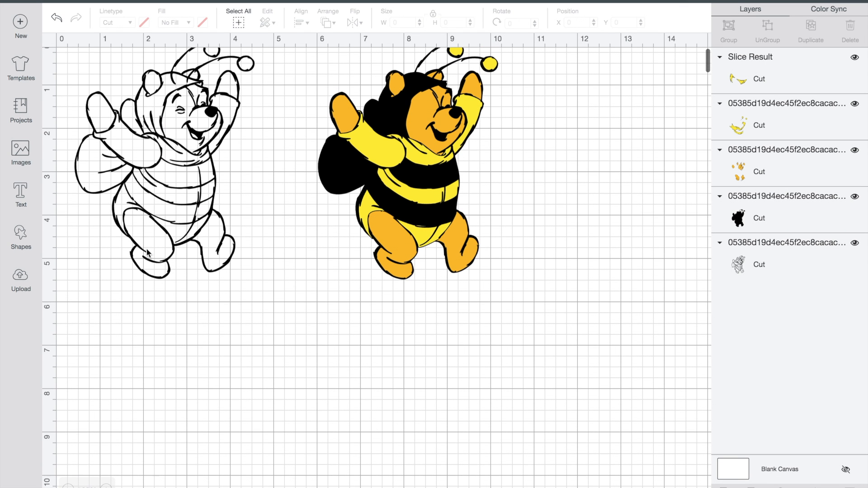
left_click(176, 205)
left_click(811, 32)
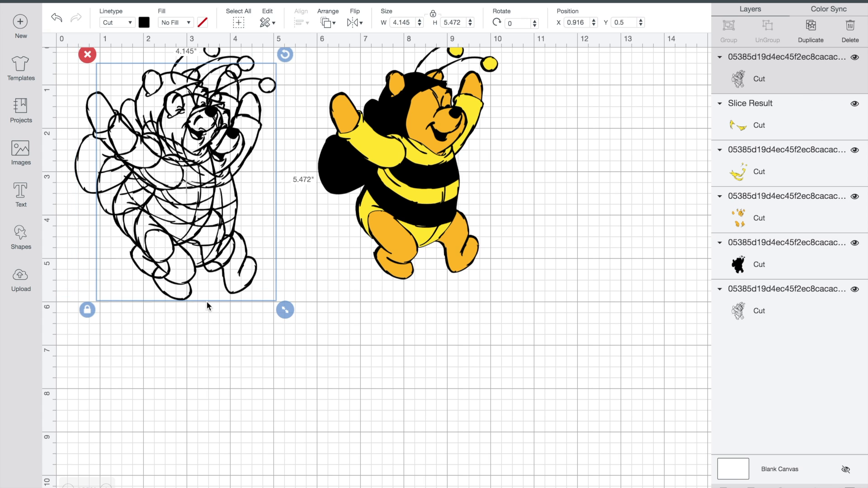
left_click_drag(160, 248, 214, 421)
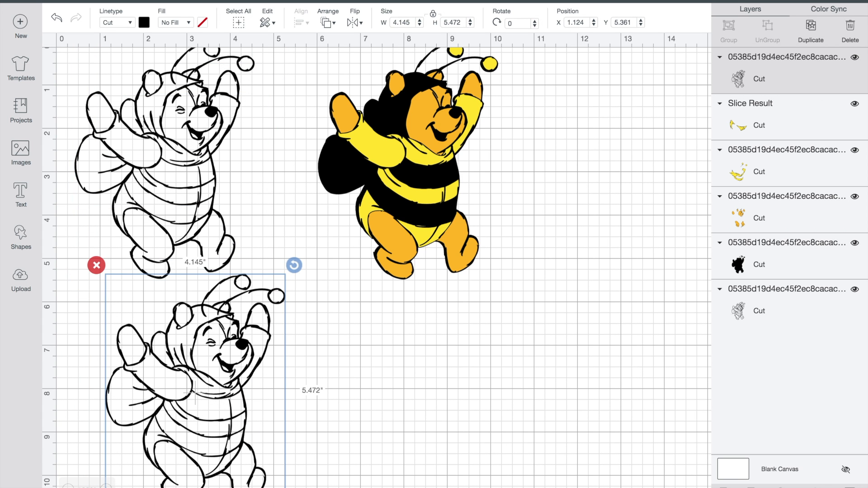
left_click(851, 487)
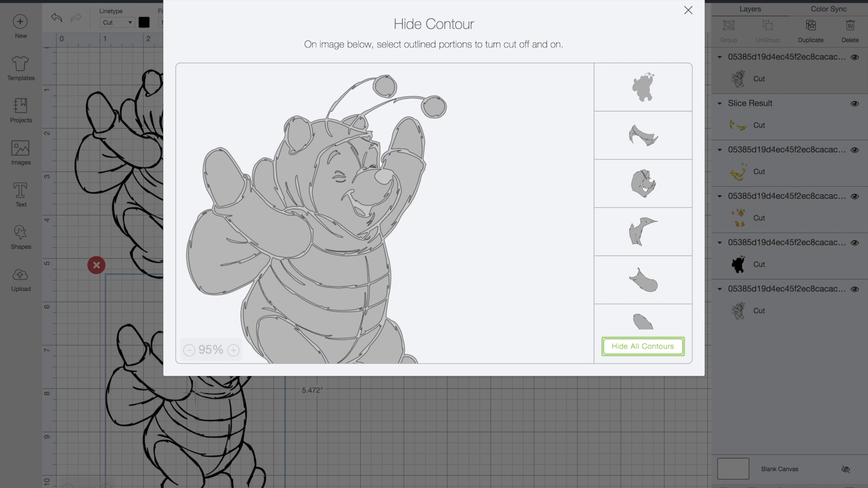
left_click(624, 347)
left_click(360, 214)
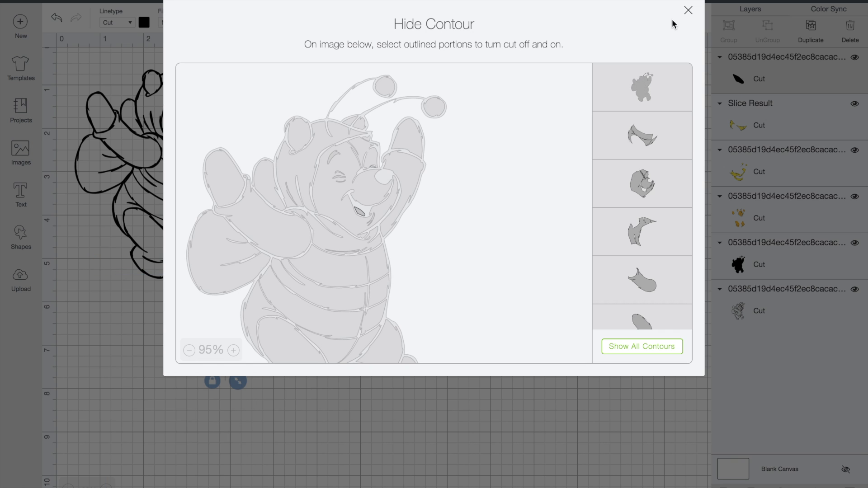
left_click(689, 10)
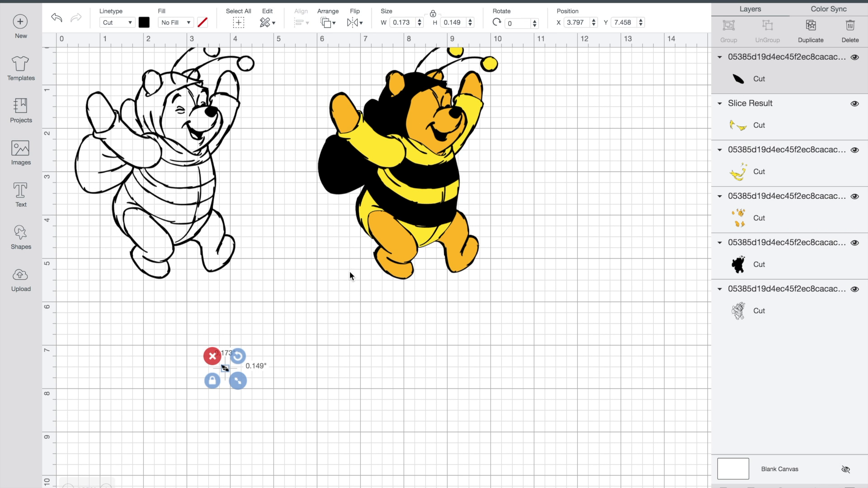
Color the tongue piece dark red and fit it into the colored bear's open mouth
left_click(144, 22)
left_click(156, 117)
left_click_drag(226, 369, 442, 137)
left_click(523, 175)
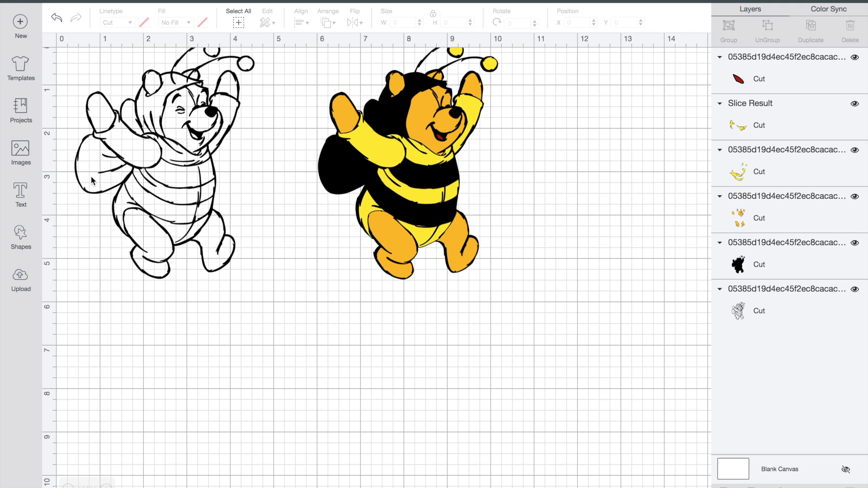
Duplicate the outline bear again, place the copy below it, and contour the copy down to only the large wing
left_click(168, 195)
left_click(811, 28)
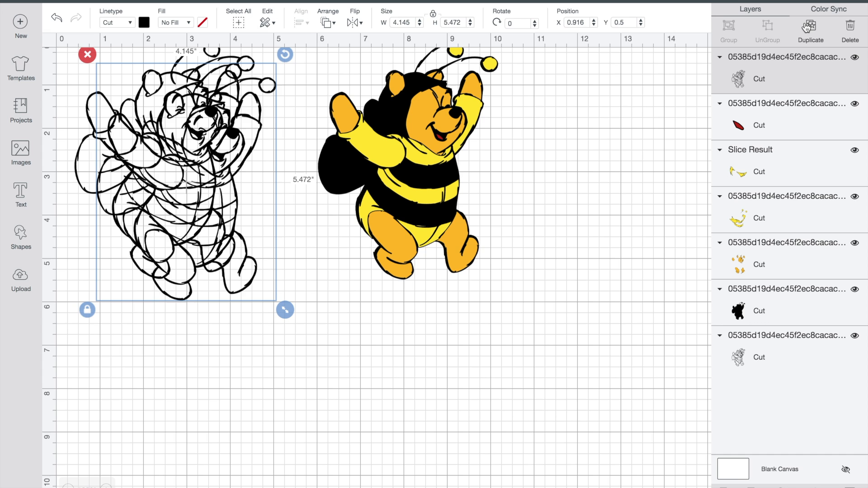
left_click_drag(210, 211, 205, 421)
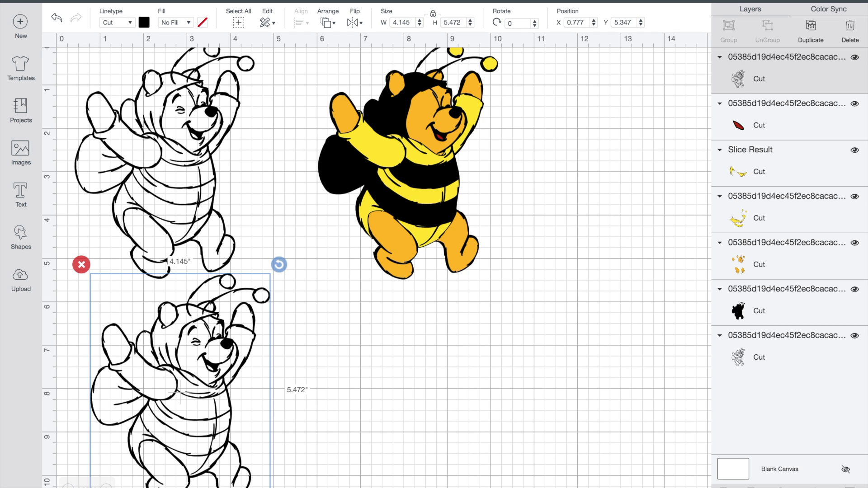
left_click(851, 487)
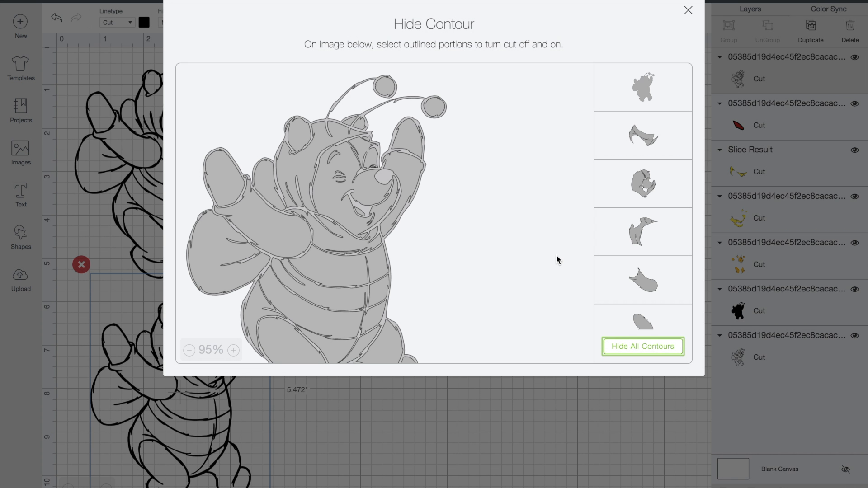
left_click(629, 347)
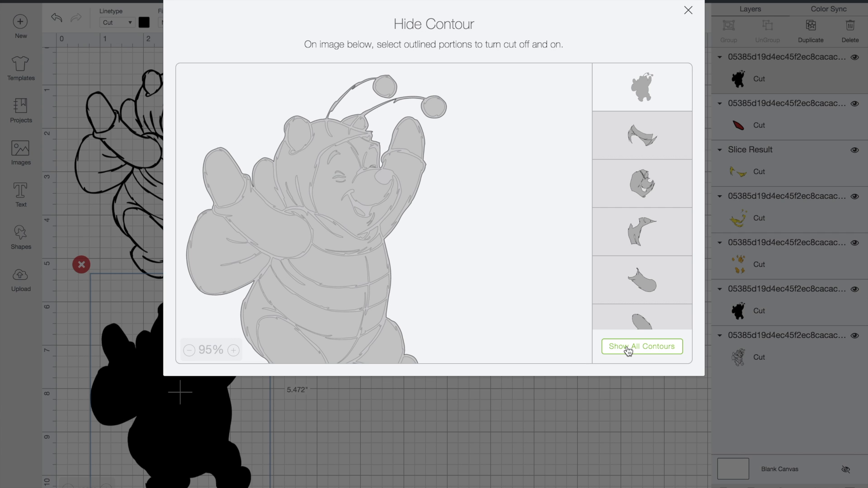
left_click(199, 265)
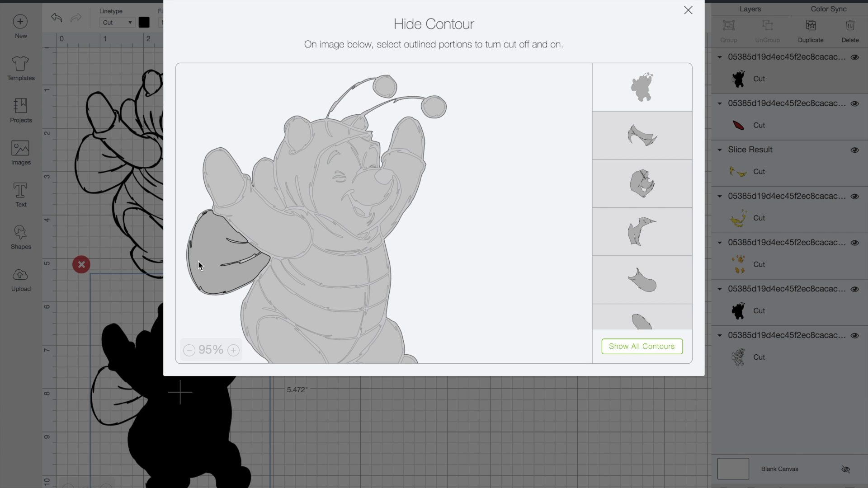
left_click(656, 91)
left_click(688, 10)
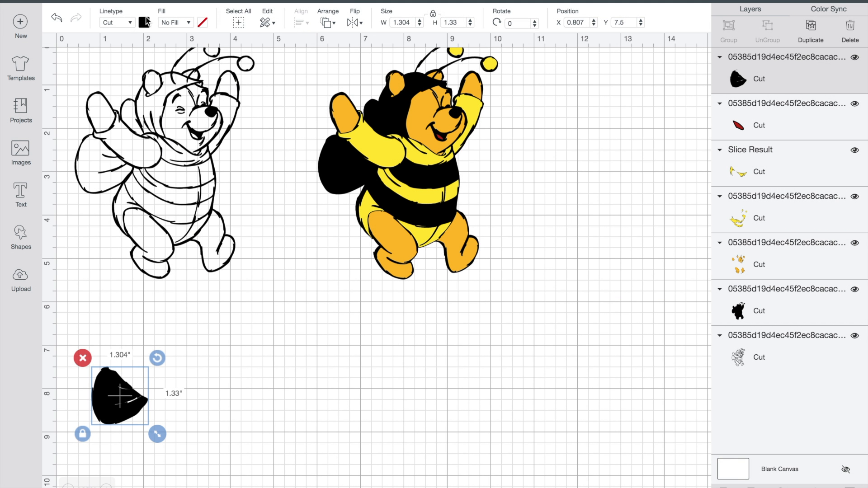
Color the large wing piece white and fit it over the colored bear's wing at about X 6.07, Y 2.17
left_click(145, 21)
left_click(156, 133)
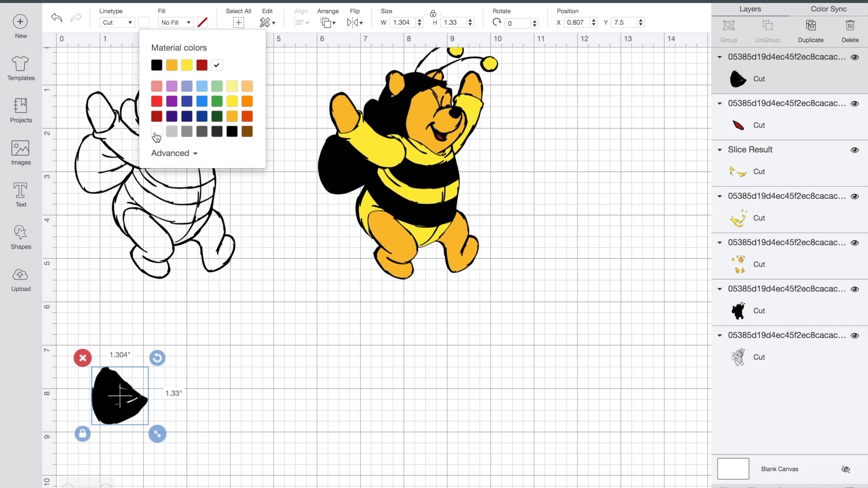
left_click_drag(116, 395, 348, 165)
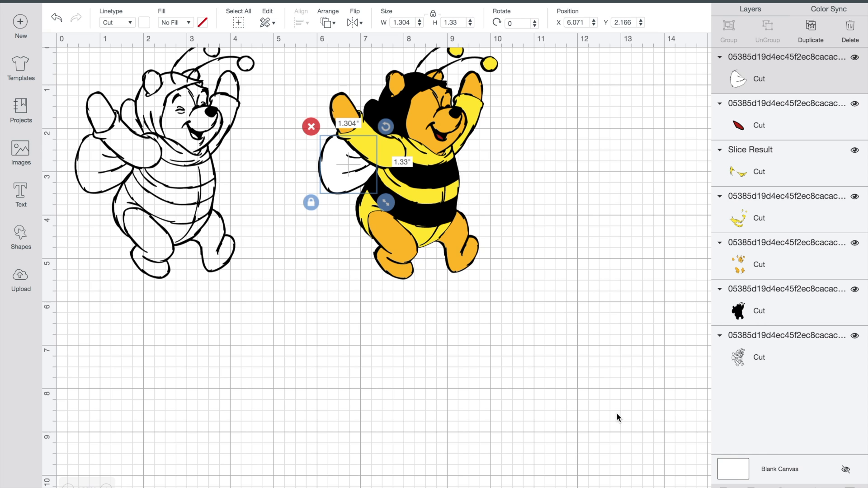
Use Contour on the white wing layer to turn on the small wing section behind the head
left_click(850, 487)
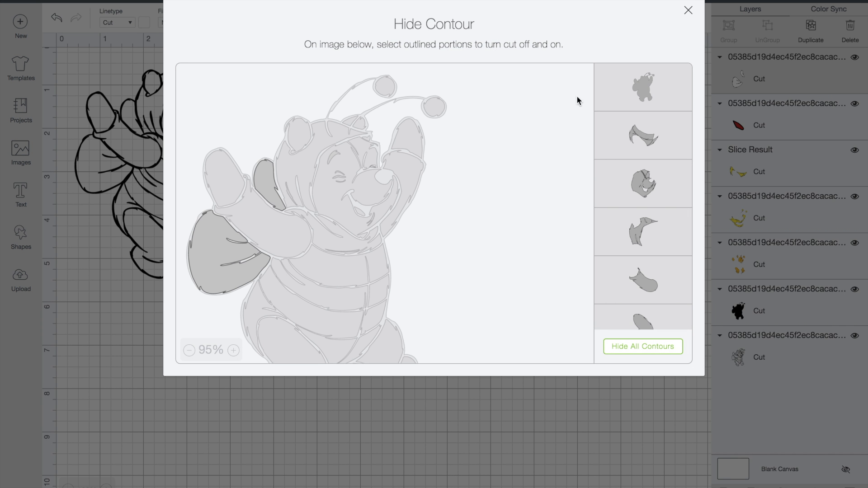
left_click(688, 10)
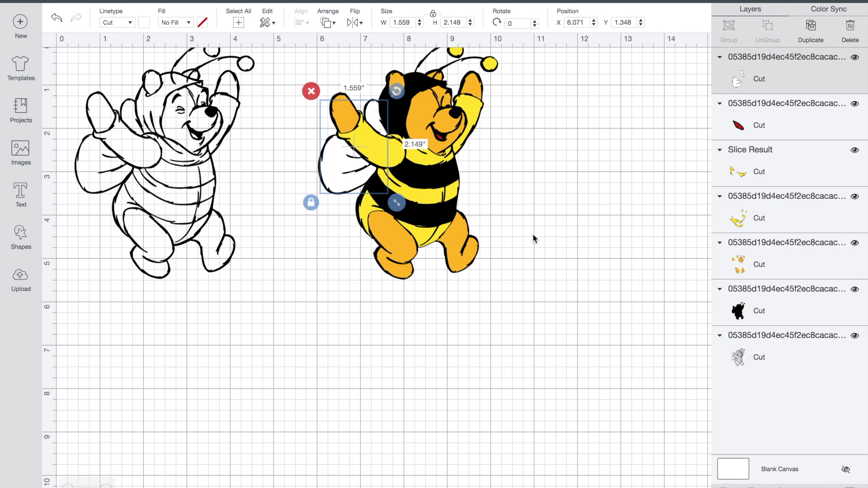
Duplicate the outline bear once more, place the copy below it, and contour the copy down to only the closed-eye marks
left_click(196, 119)
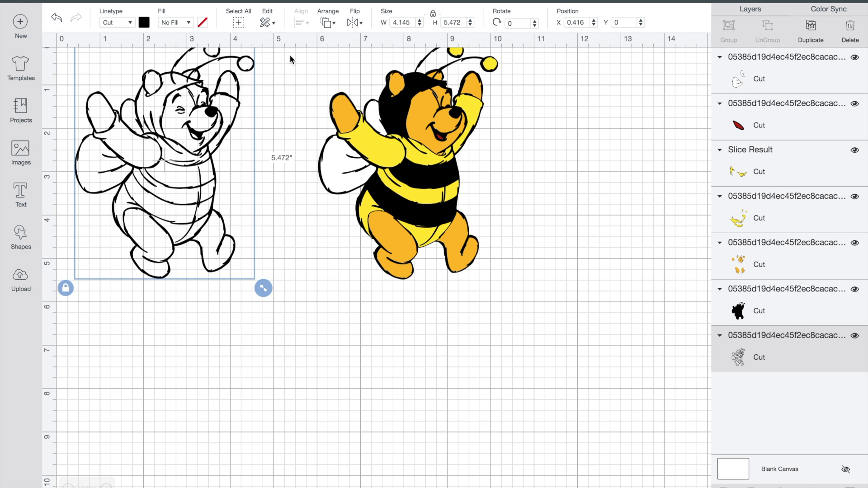
left_click(811, 26)
left_click_drag(175, 147, 203, 362)
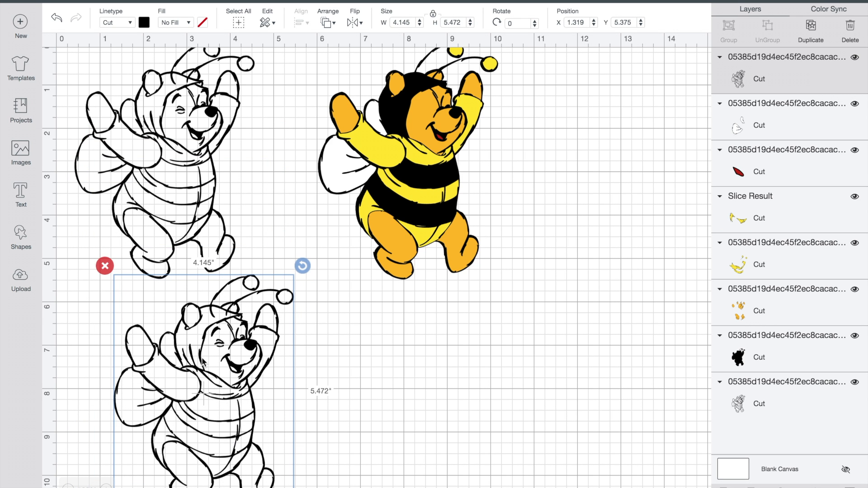
left_click(850, 487)
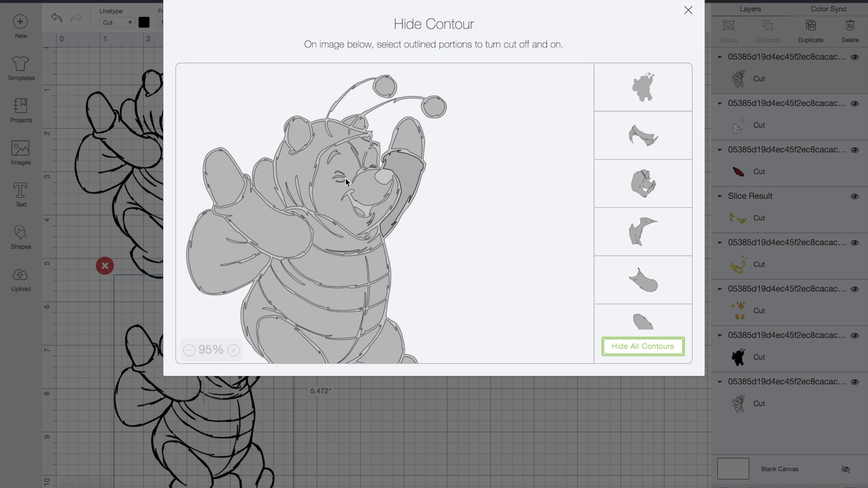
left_click(622, 350)
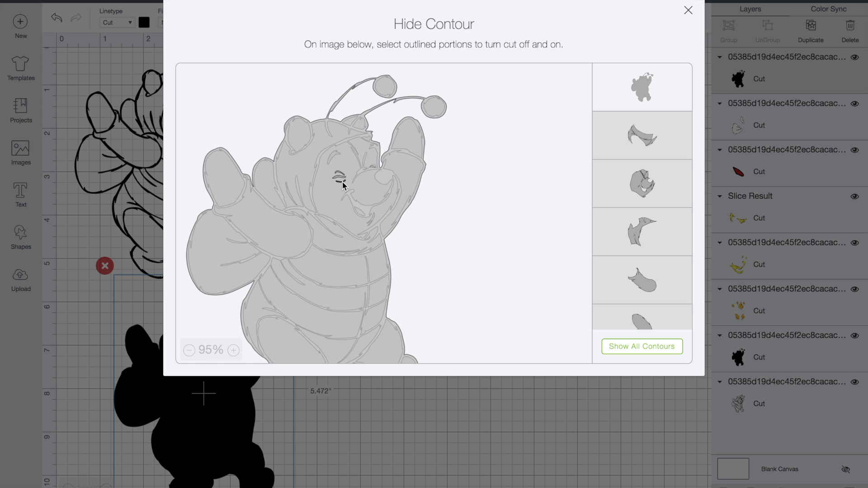
left_click(635, 84)
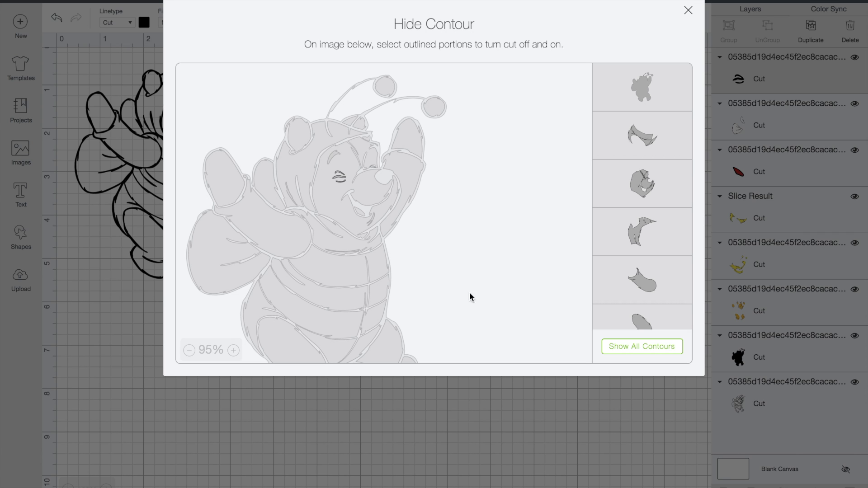
Add the eyebrow and the line under the mouth to the black eye piece, and fit it onto the colored bear's face
left_click(335, 154)
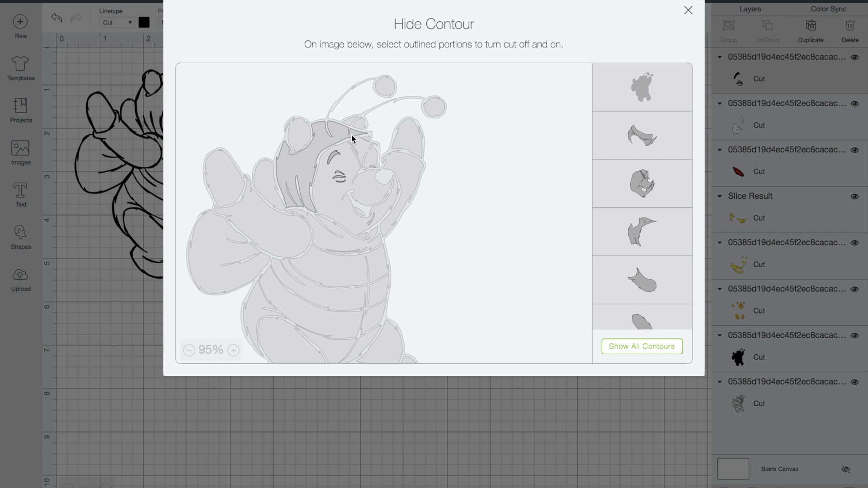
left_click(371, 219)
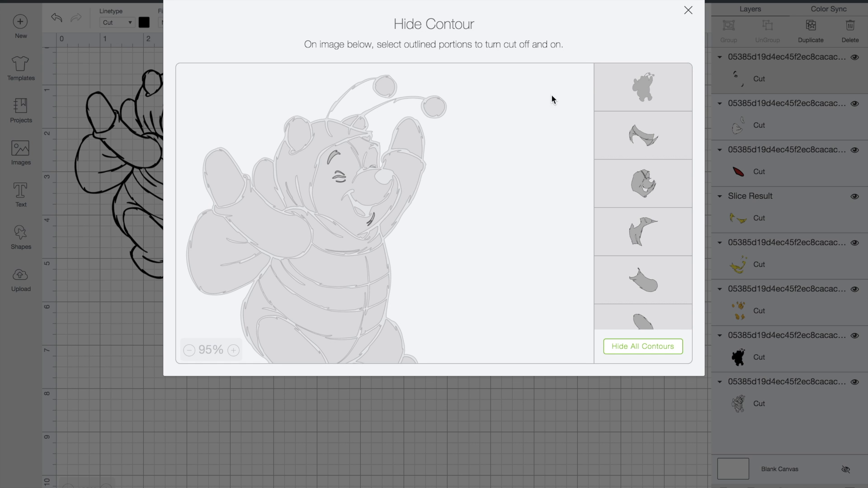
left_click(688, 10)
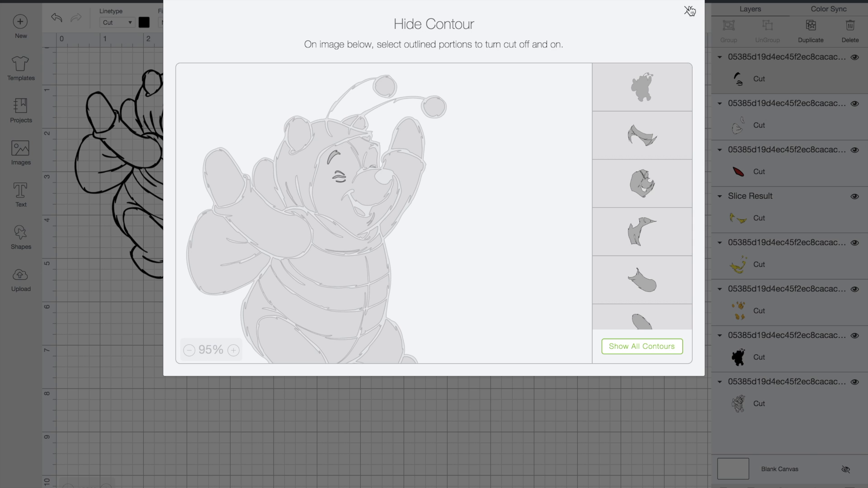
left_click(690, 10)
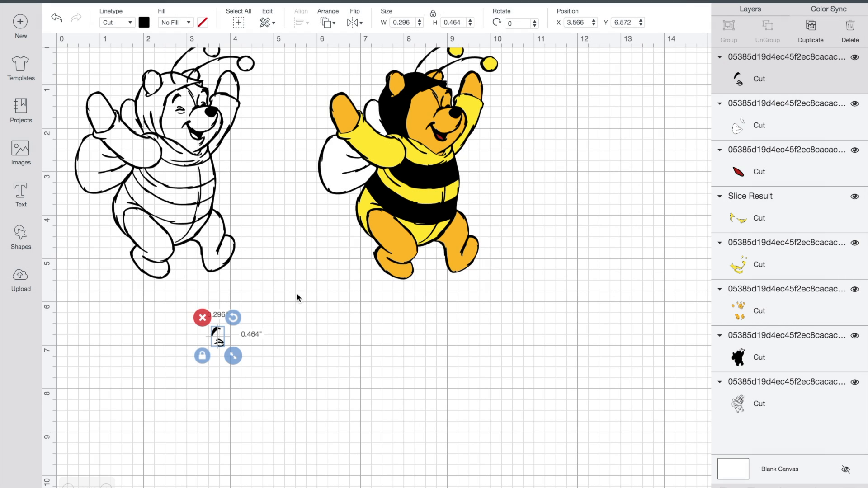
left_click_drag(218, 341, 425, 106)
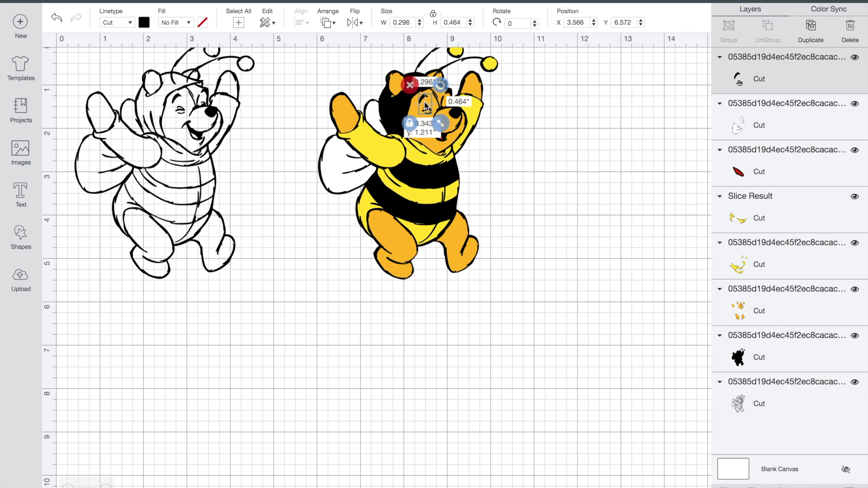
left_click(545, 233)
scroll(545, 233, "up", 1)
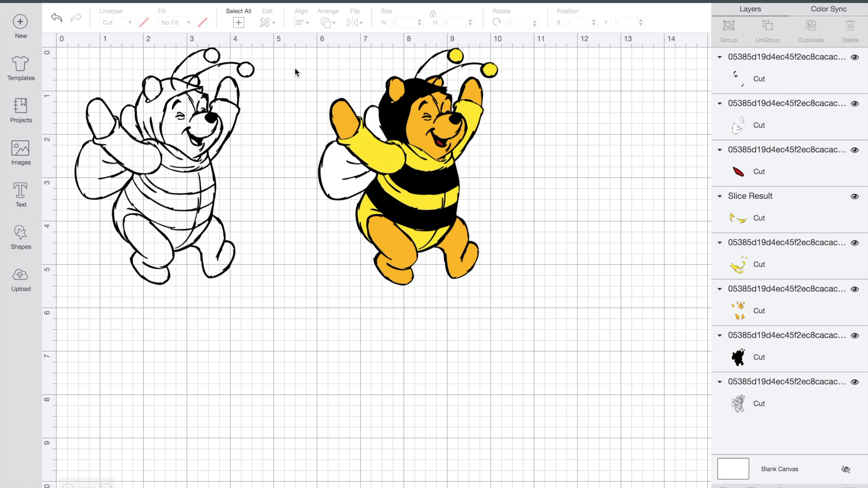
scroll(545, 233, "down", 1)
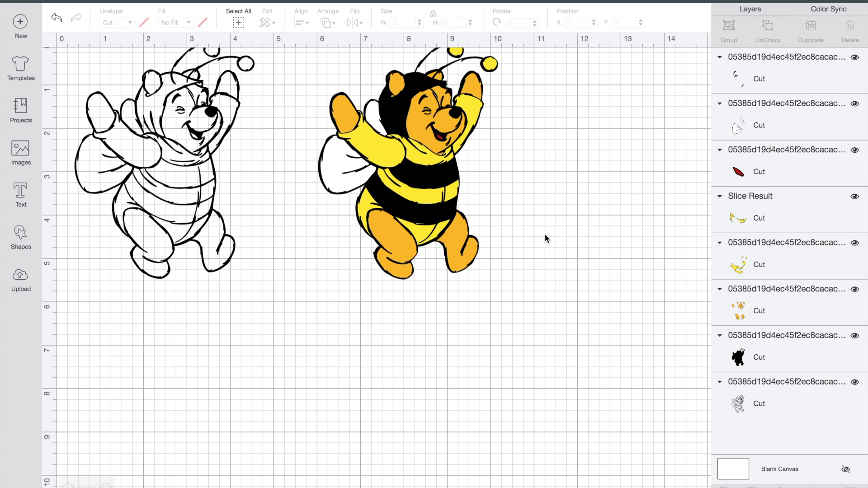
scroll(545, 233, "up", 1)
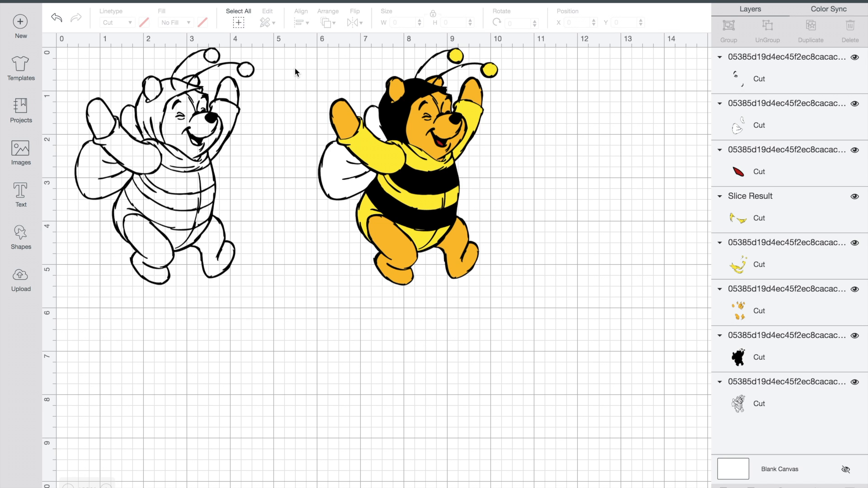
scroll(520, 262, "down", 1)
scroll(545, 236, "up", 1)
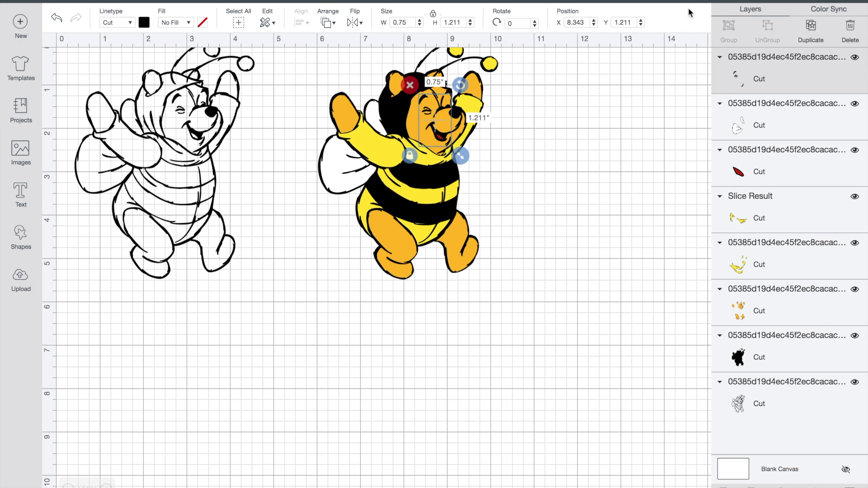
left_click(580, 99)
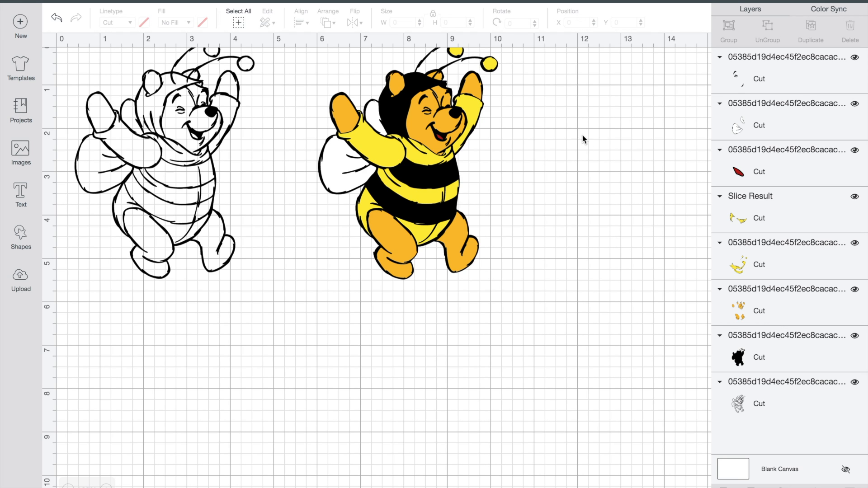
scroll(545, 233, "up", 1)
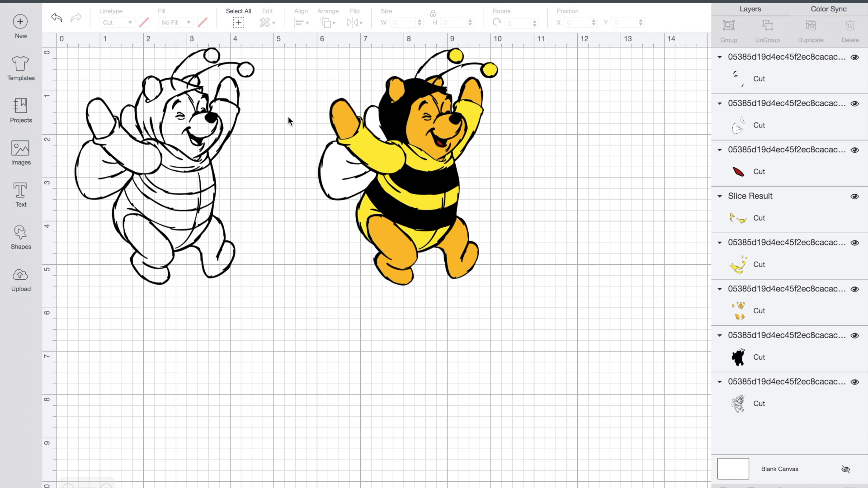